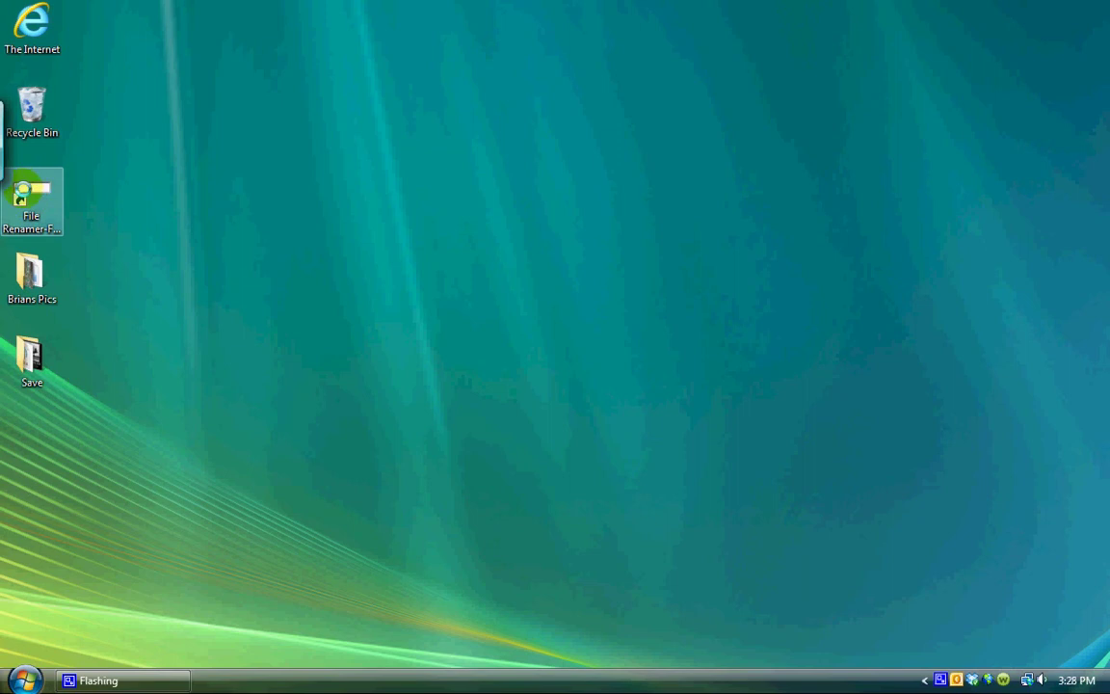
Step: Launch the File Renamer-Formatter utility from its desktop shortcut
left_click(21, 189)
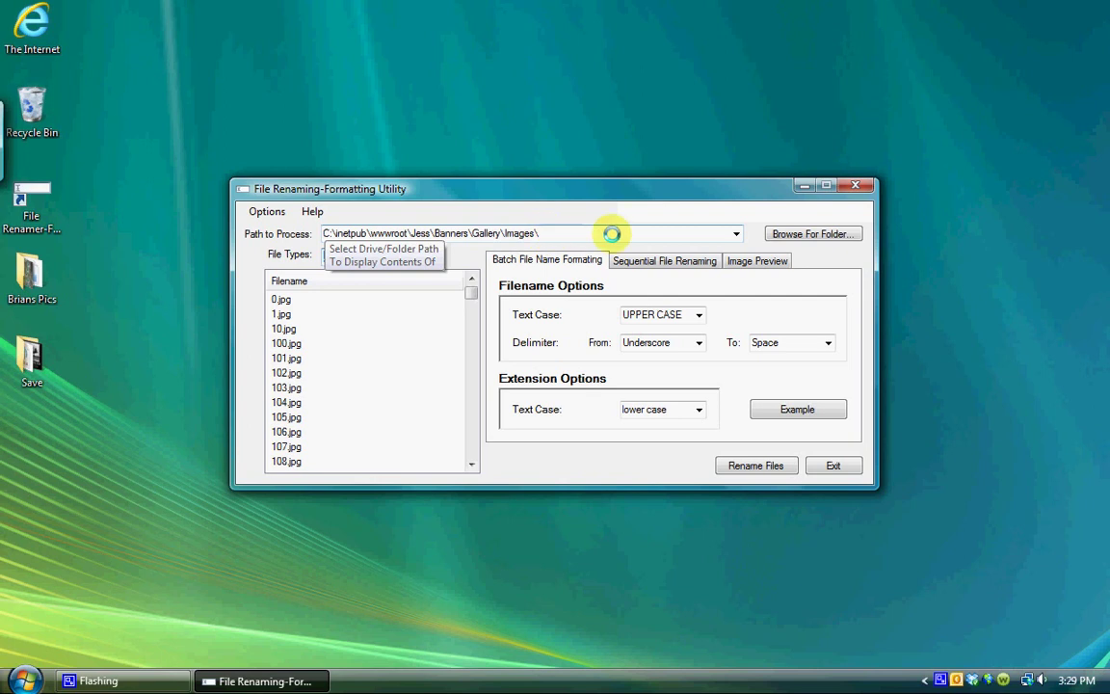
Step: Load the recent folders BBQ - 2006, BBQ - Collage, BBQ - Labor Day '09 and Zoo - 1 in turn
left_click(736, 233)
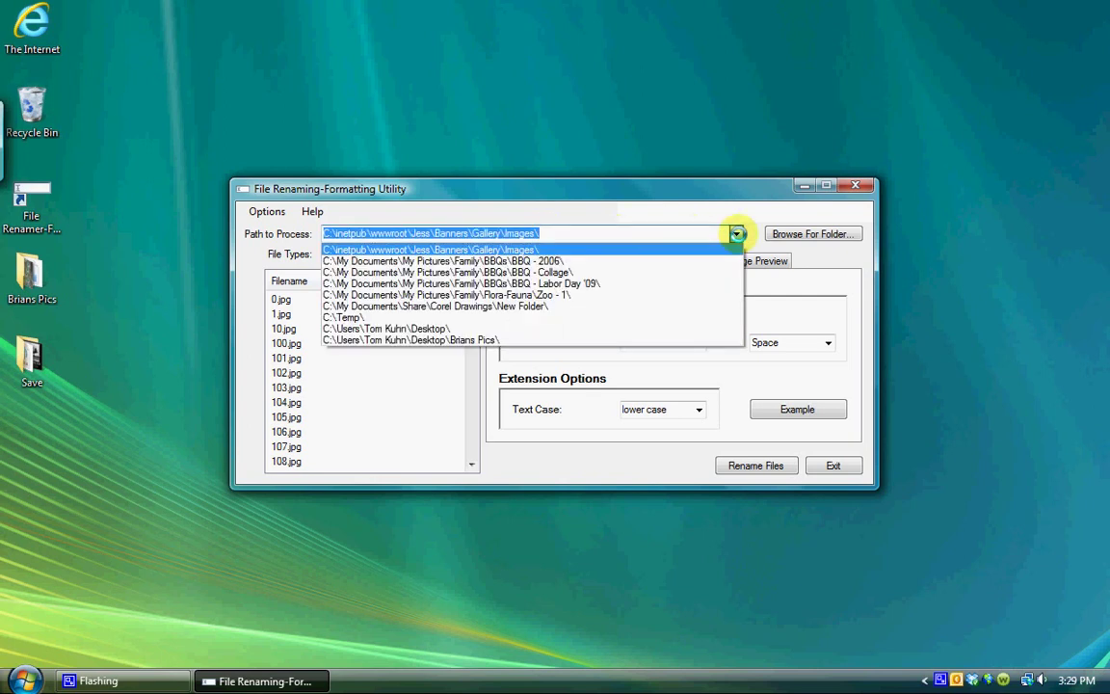
left_click(636, 260)
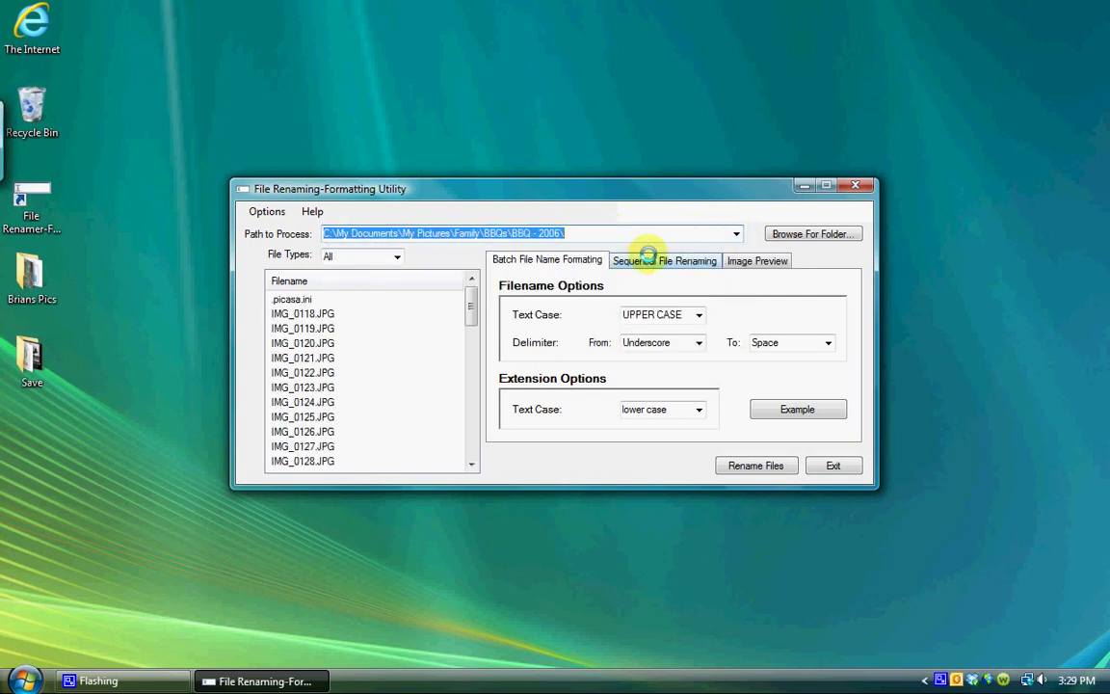
left_click(736, 234)
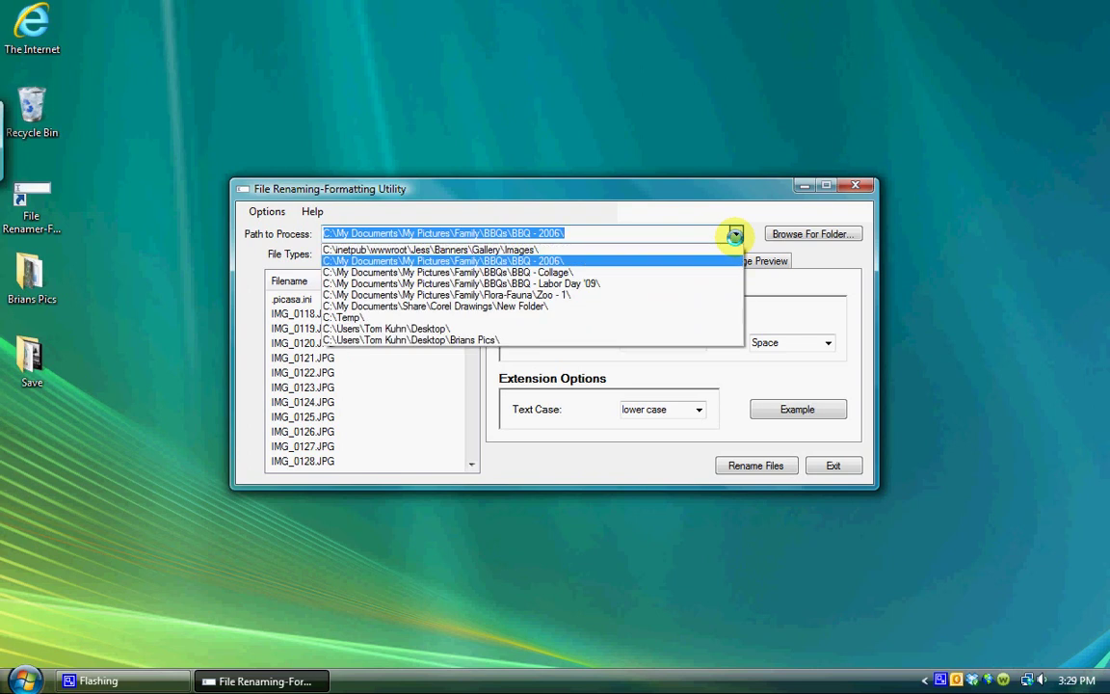
left_click(631, 272)
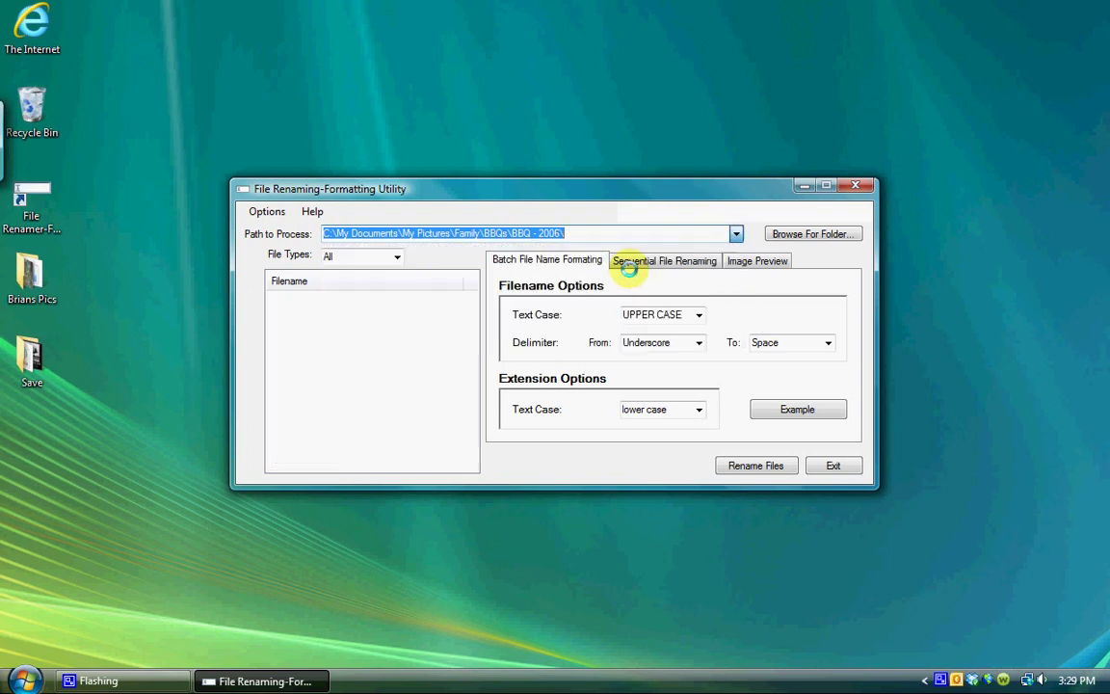
left_click(735, 233)
left_click(622, 274)
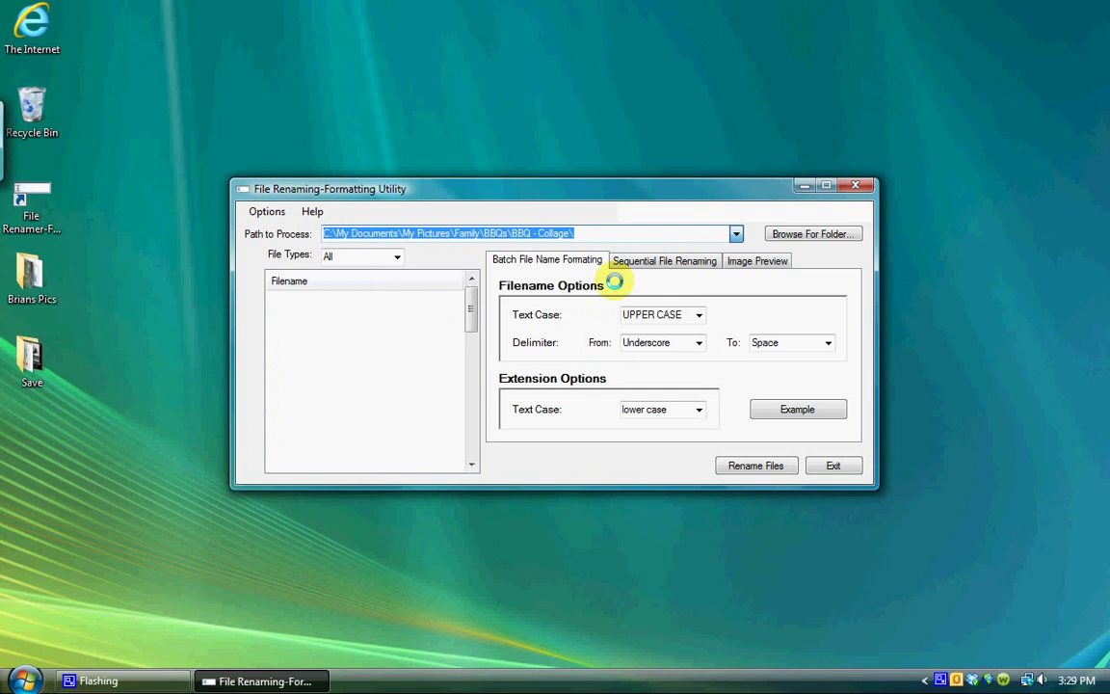
left_click(735, 233)
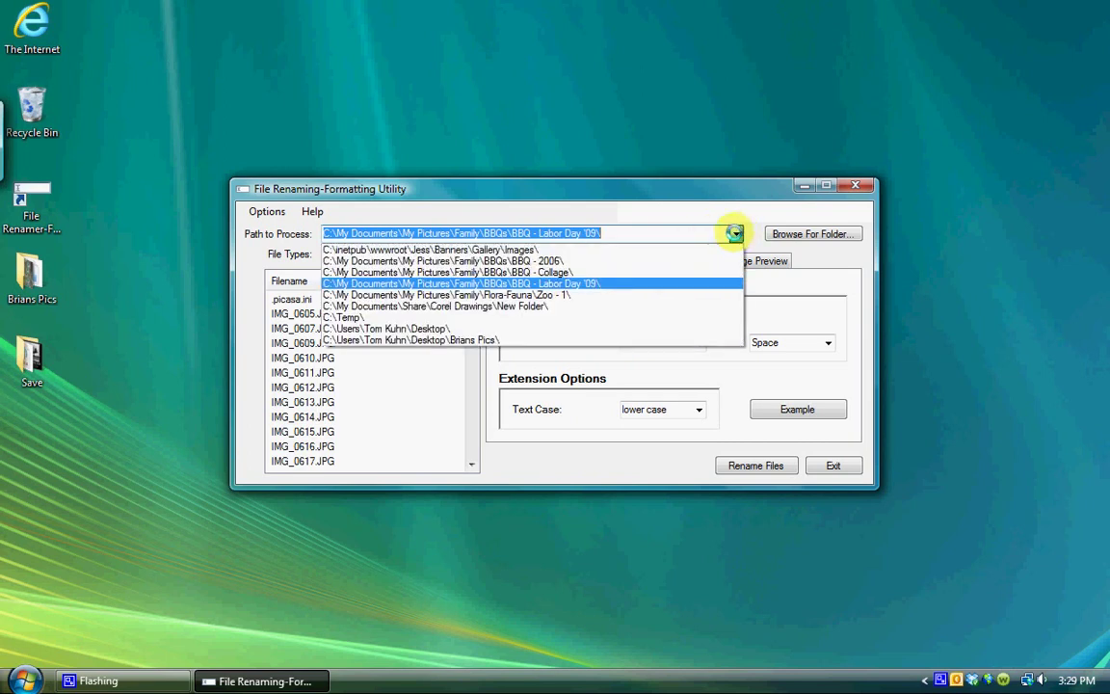
left_click(554, 294)
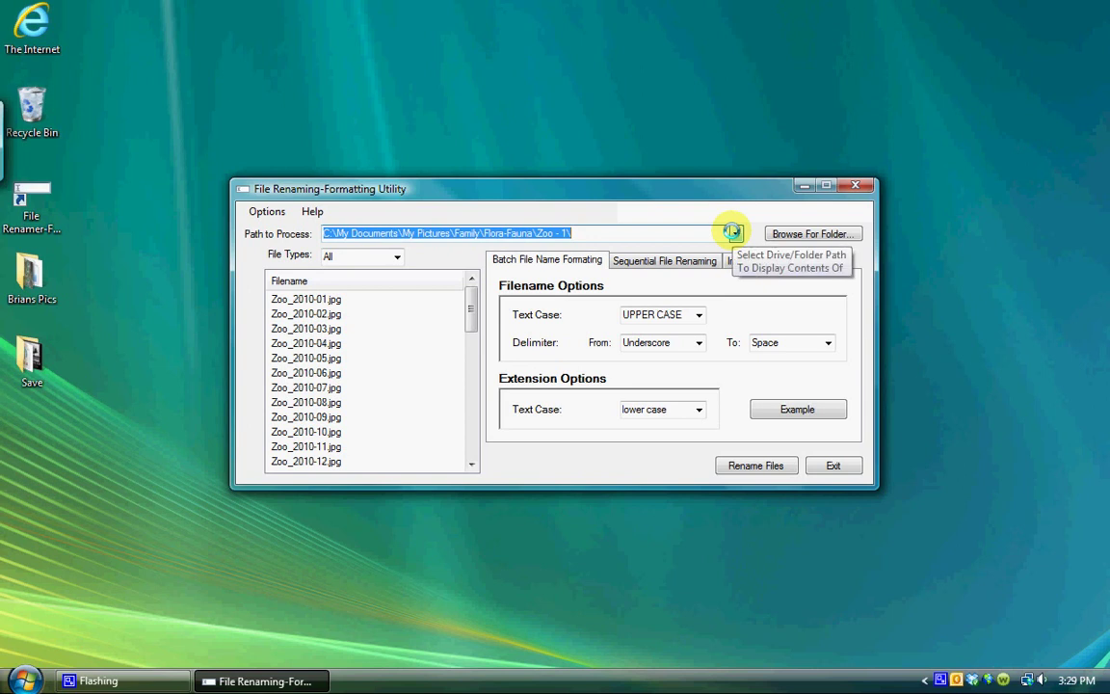
Step: Browse to the Zoo - 2 folder and save it as a folder option
left_click(786, 233)
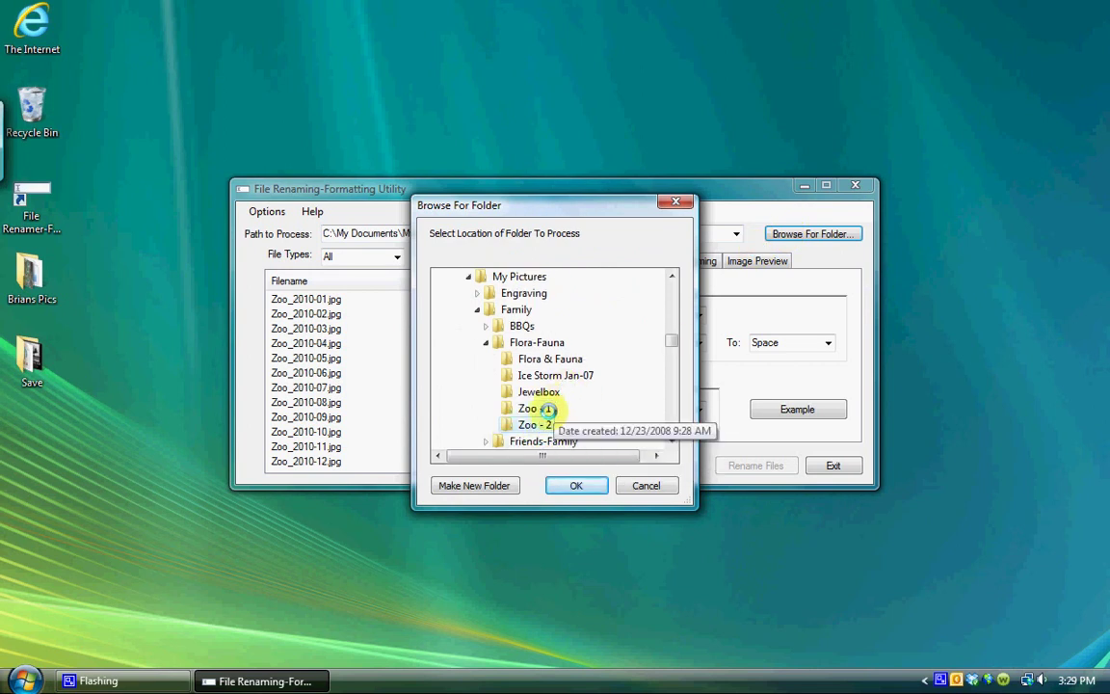
left_click(578, 484)
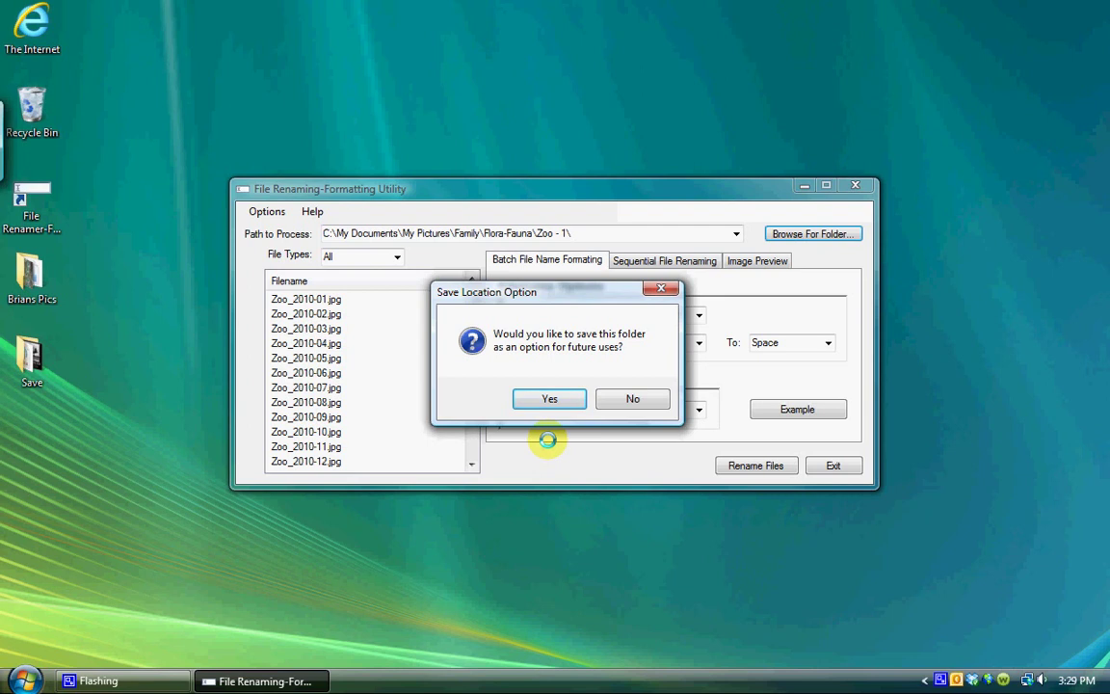
left_click(549, 397)
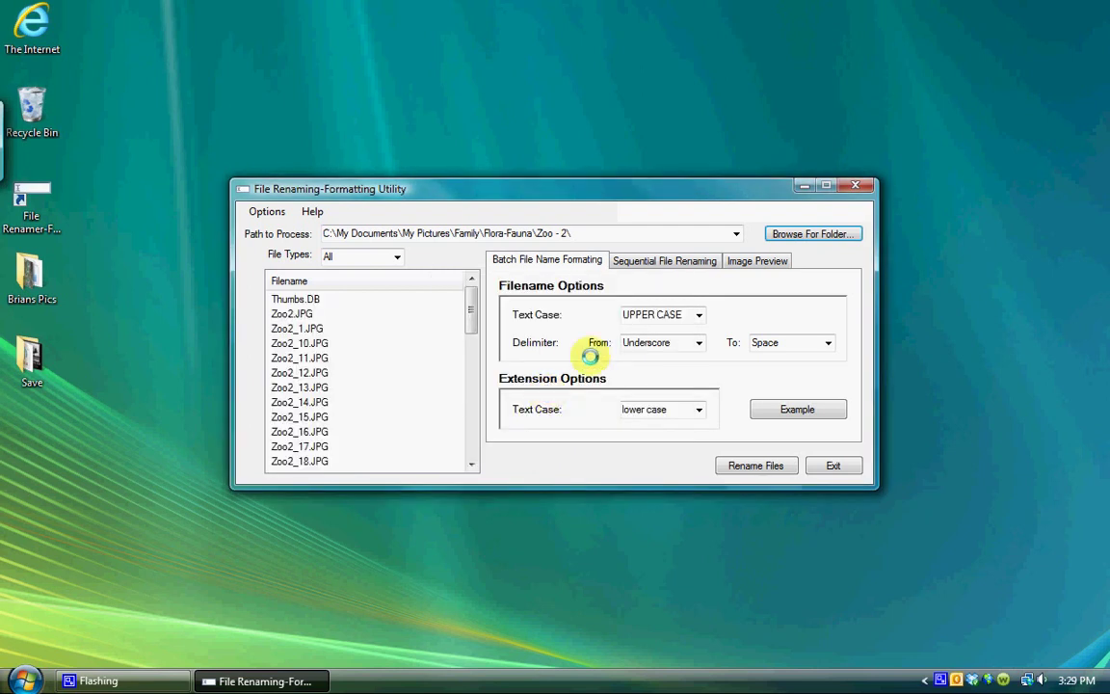
left_click(738, 234)
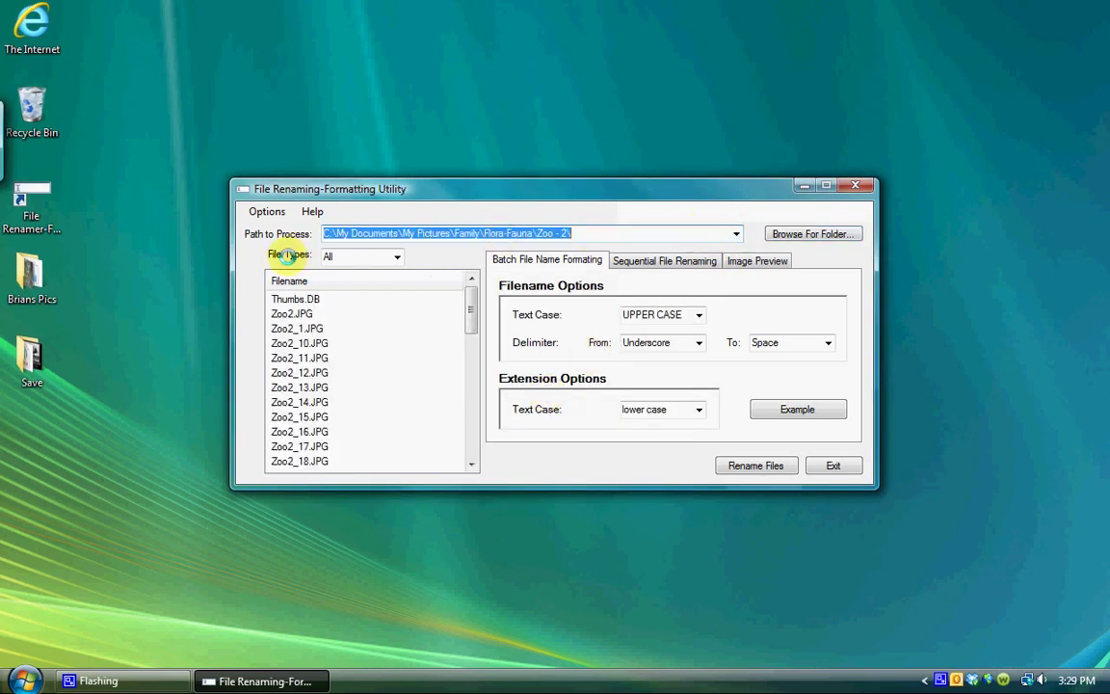
Step: Drag the Brians Pics folder onto the utility, keeping all file types shown
left_click_drag(32, 273, 355, 231)
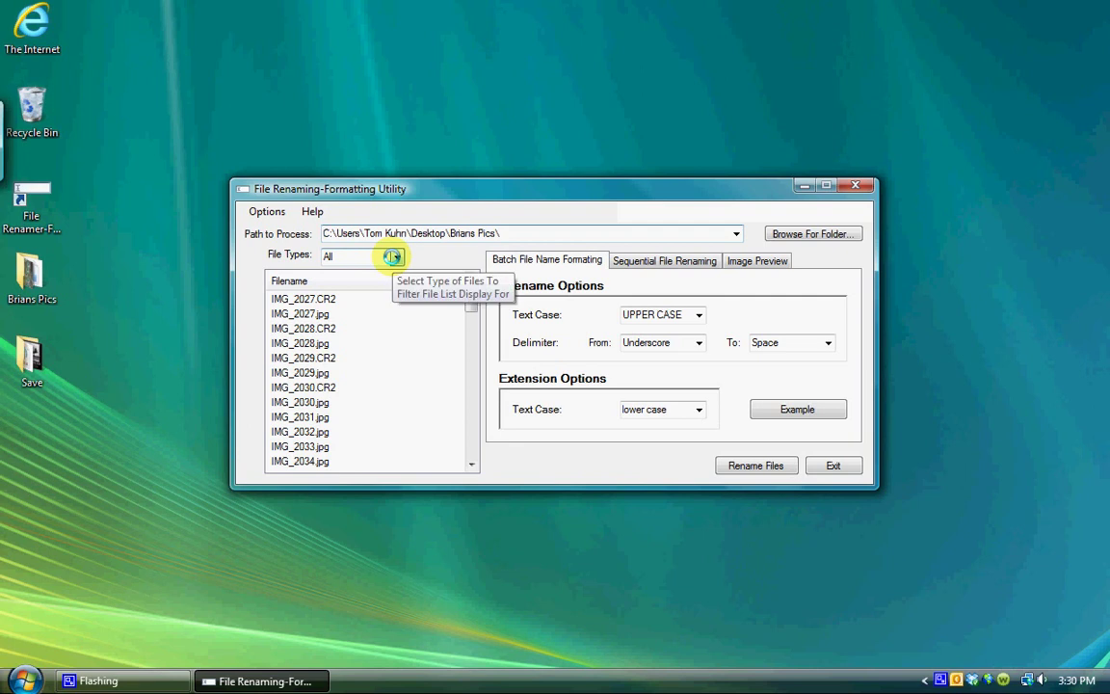
left_click(392, 257)
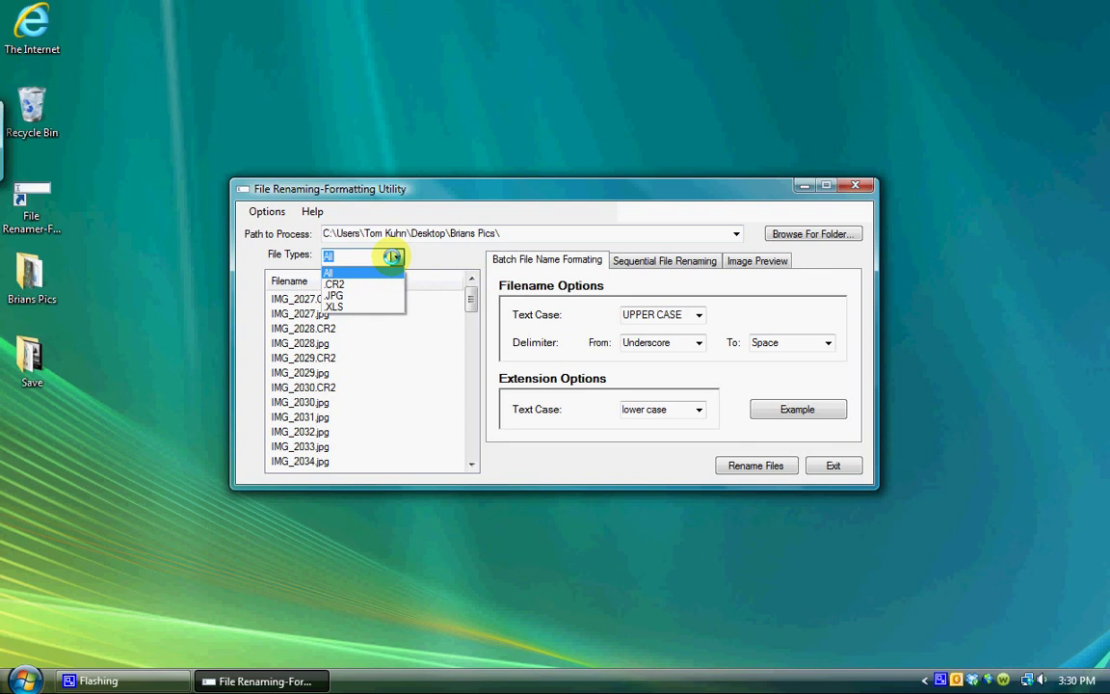
left_click(392, 257)
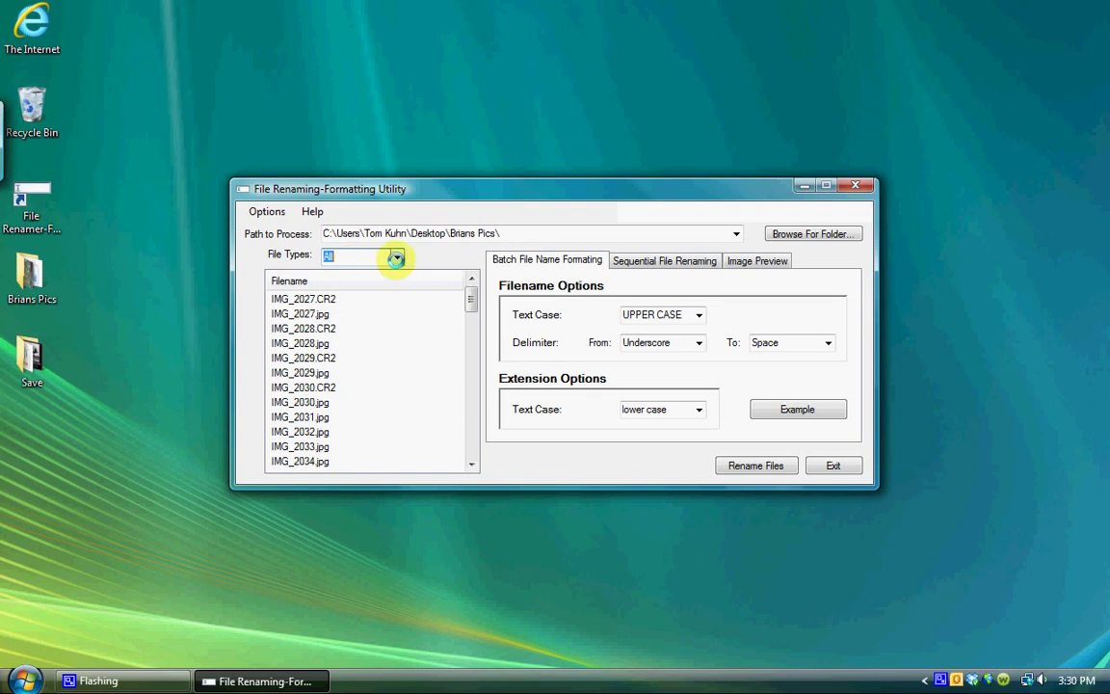
Step: Filter the list to JPG, then XLS, then back to JPG files
left_click(396, 256)
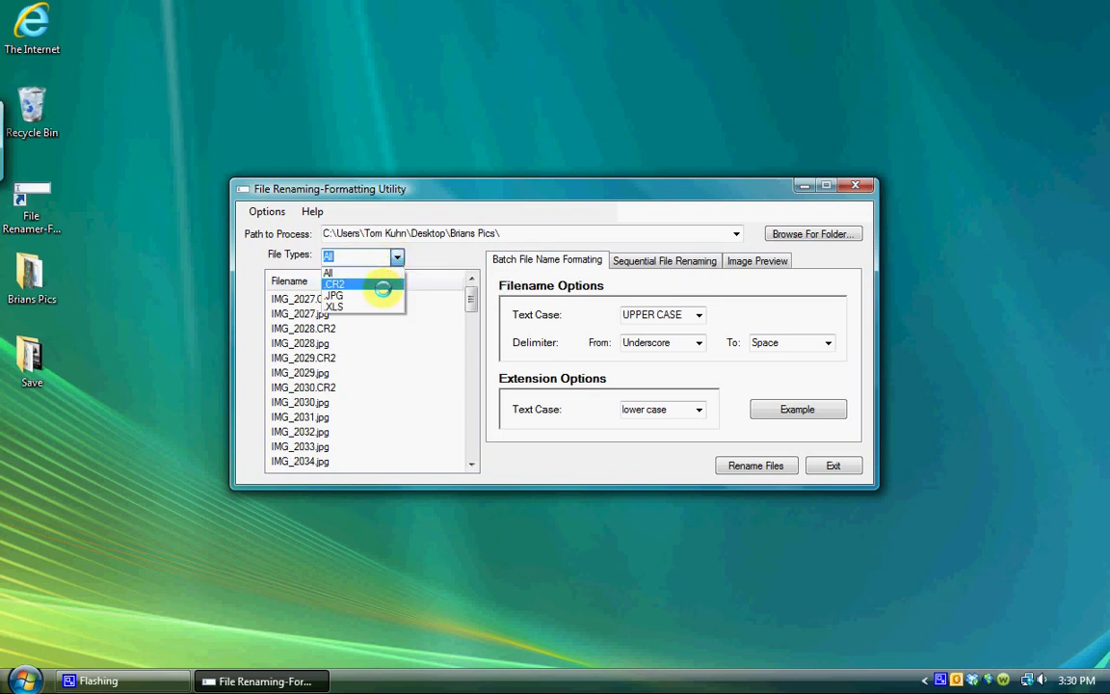
left_click(382, 294)
left_click(396, 256)
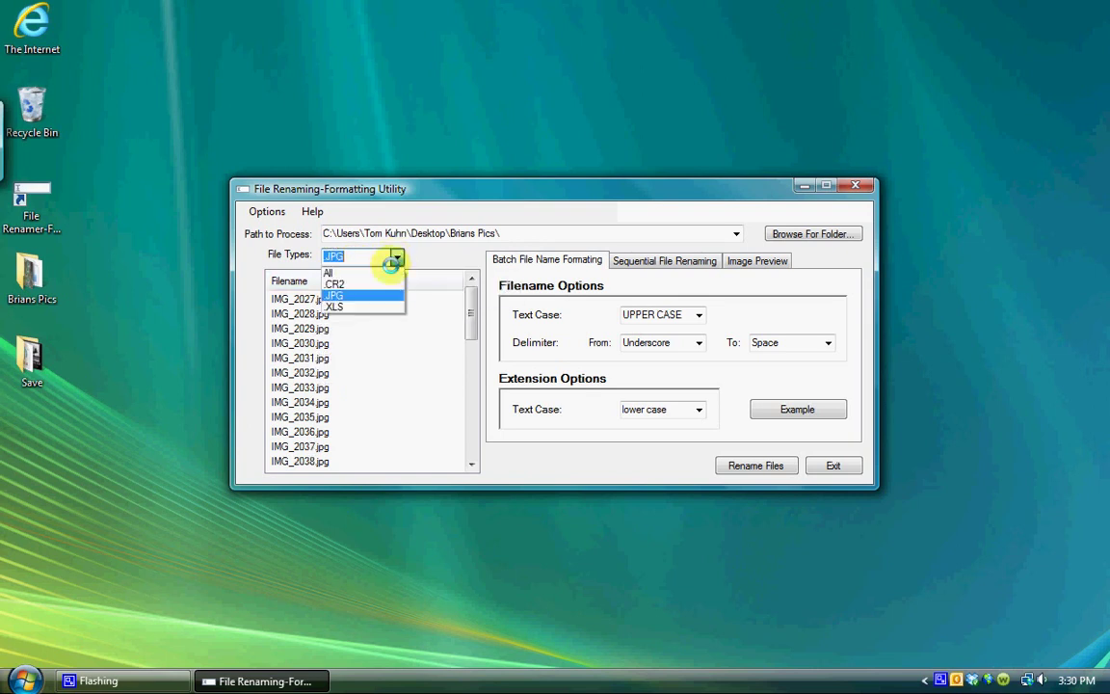
left_click(379, 306)
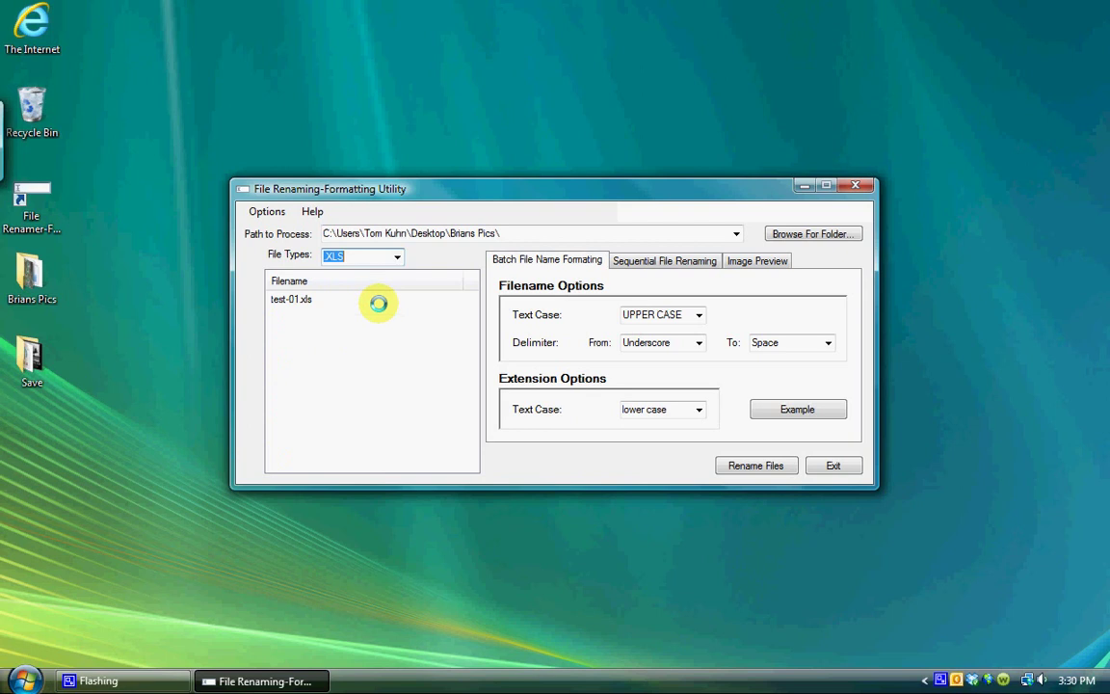
left_click(396, 257)
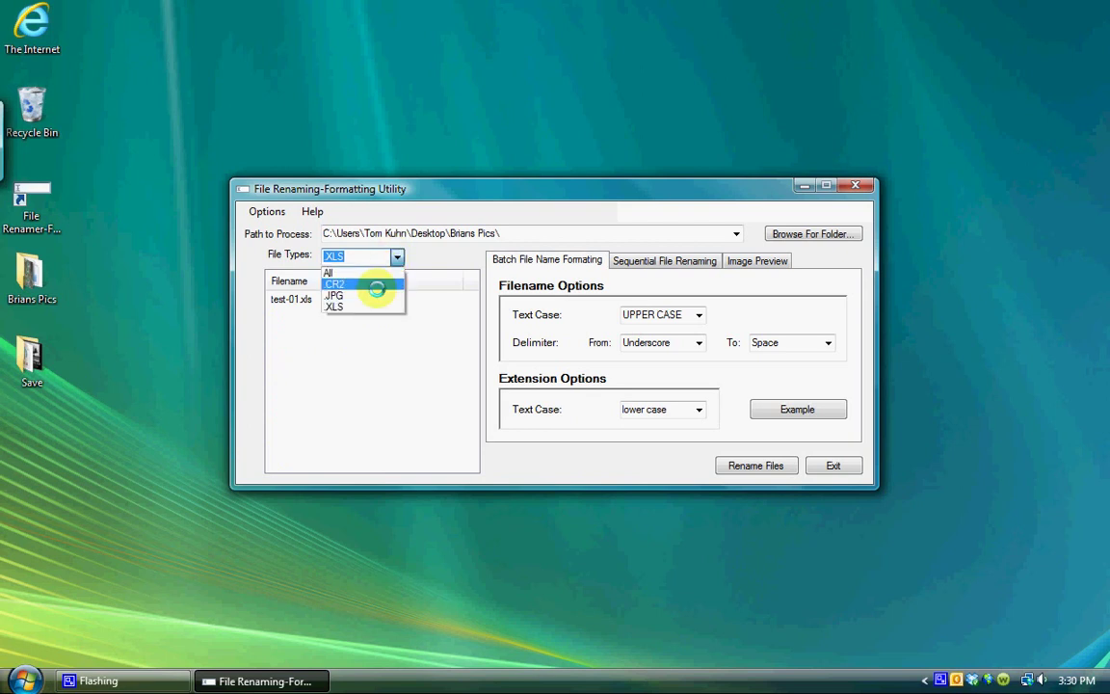
left_click(374, 295)
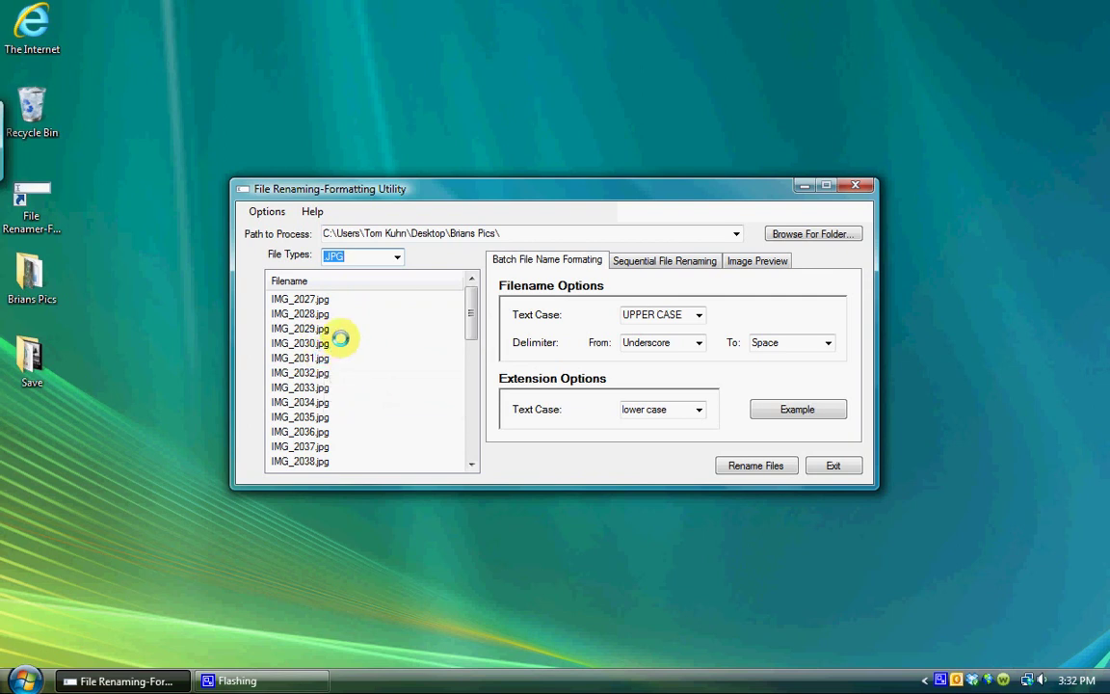
Step: Select single files, then the whole range IMG_2027.jpg to IMG_2036.jpg
left_click(303, 299)
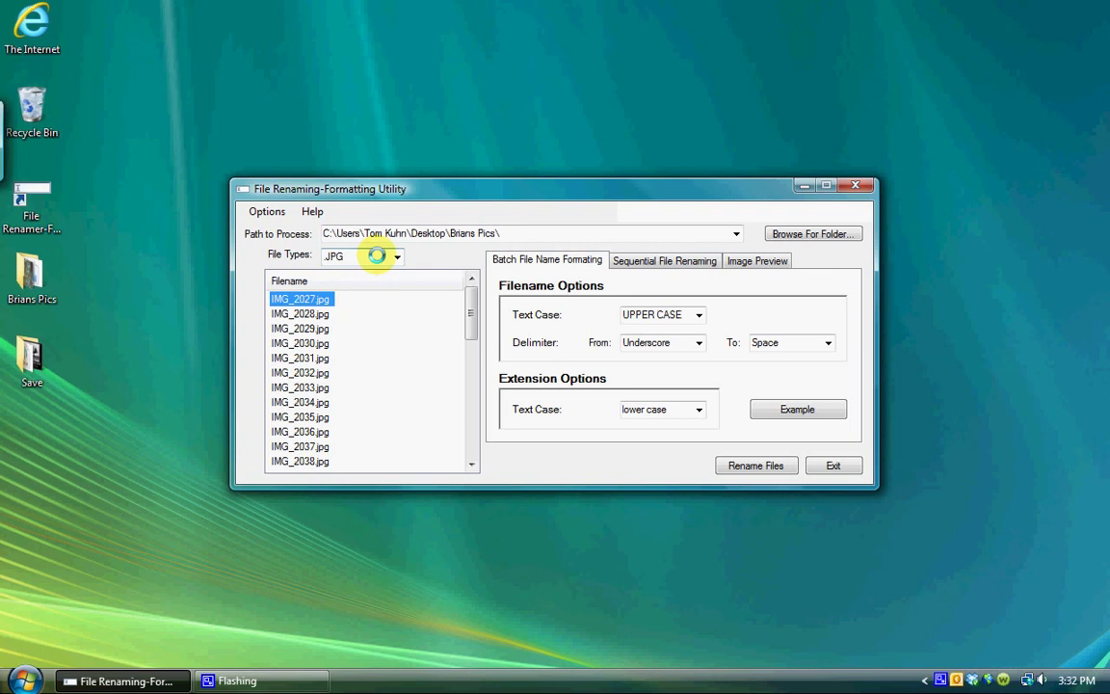
left_click(396, 256)
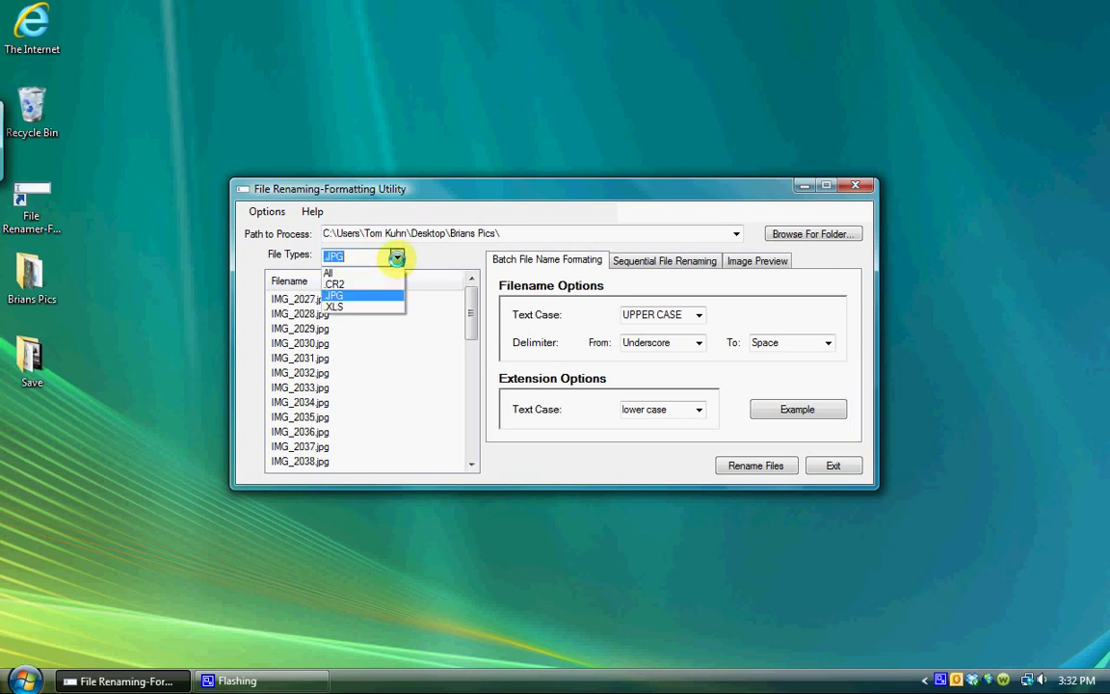
left_click(396, 257)
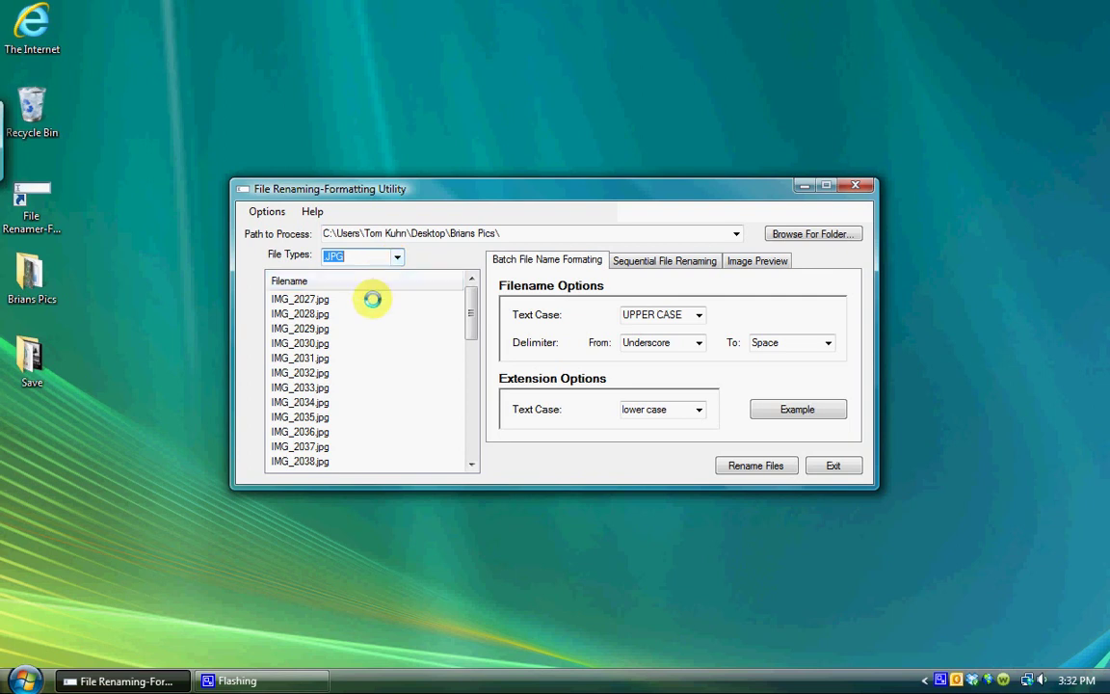
left_click(301, 300)
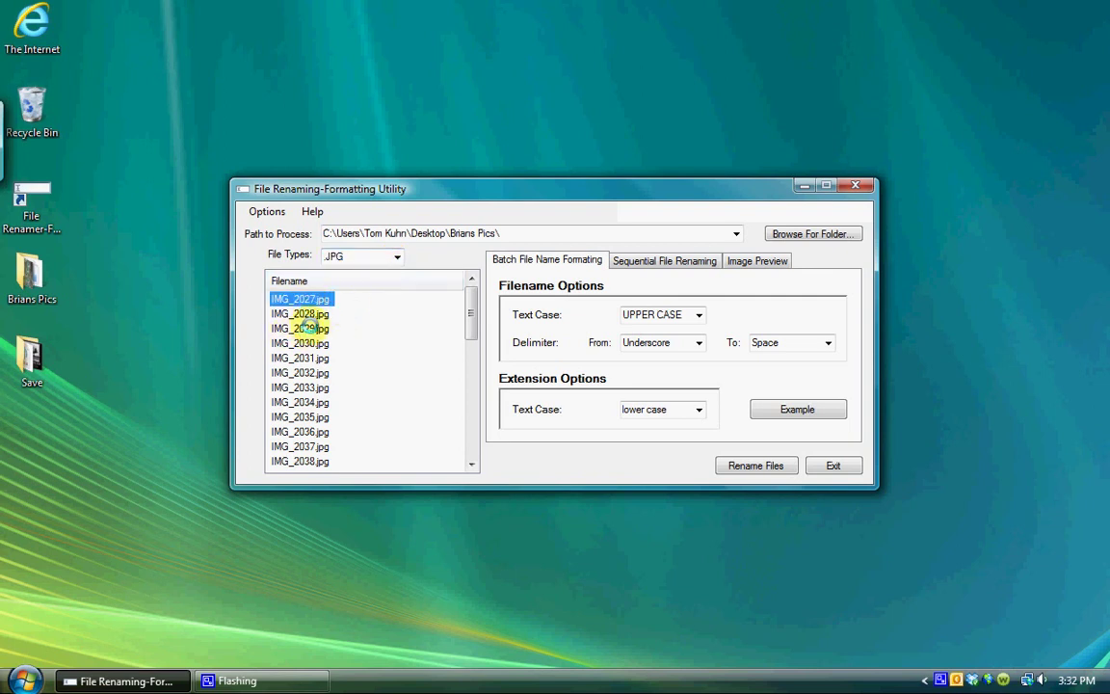
left_click(299, 314)
left_click(297, 329)
left_click(299, 357)
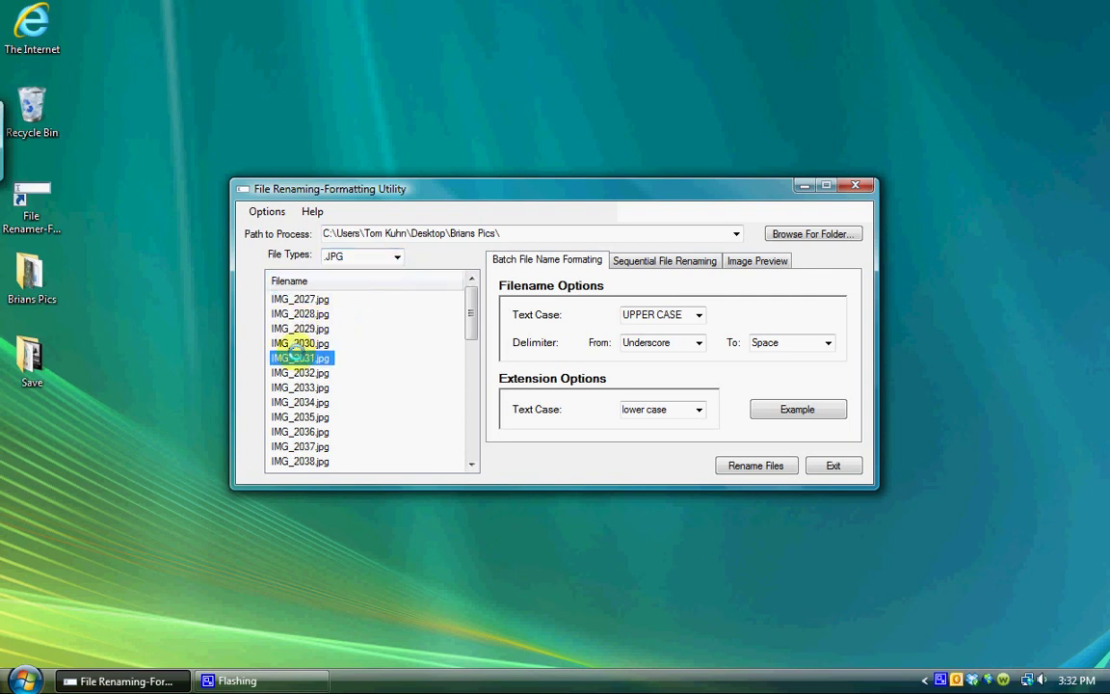
left_click(301, 388)
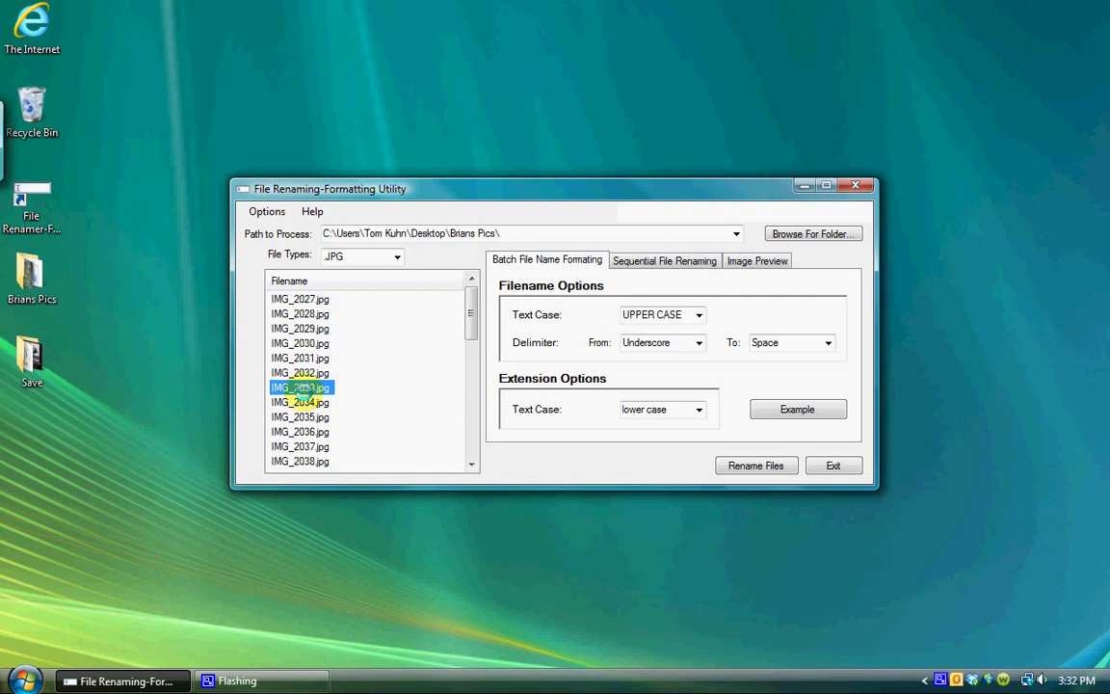
left_click(294, 299)
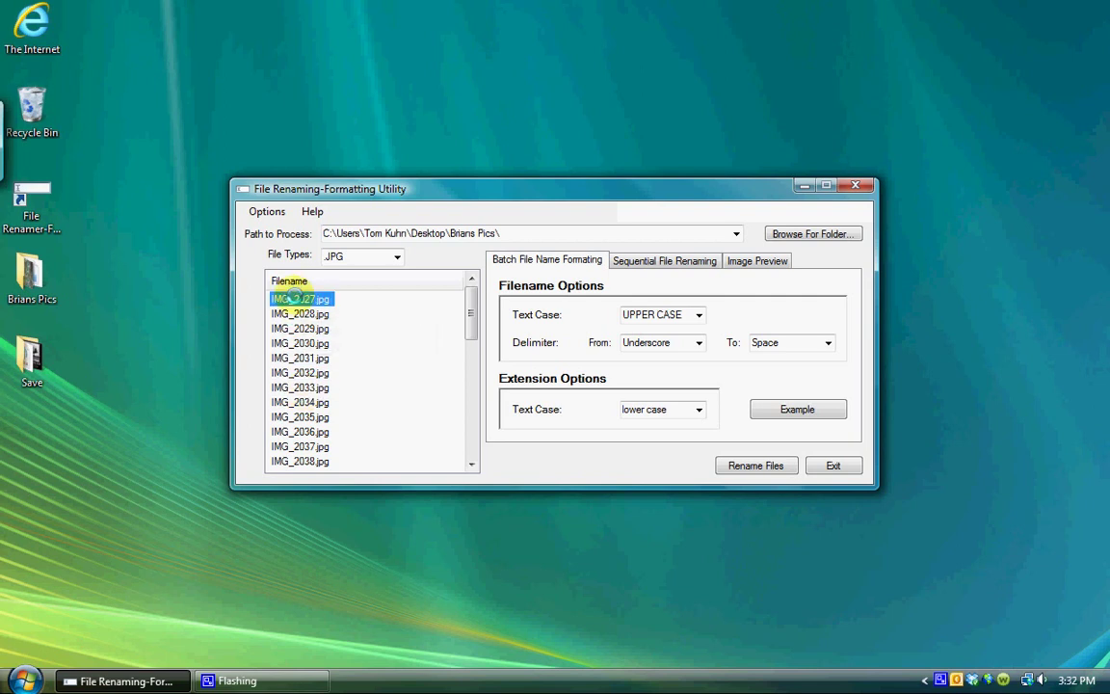
left_click(319, 432, "shift")
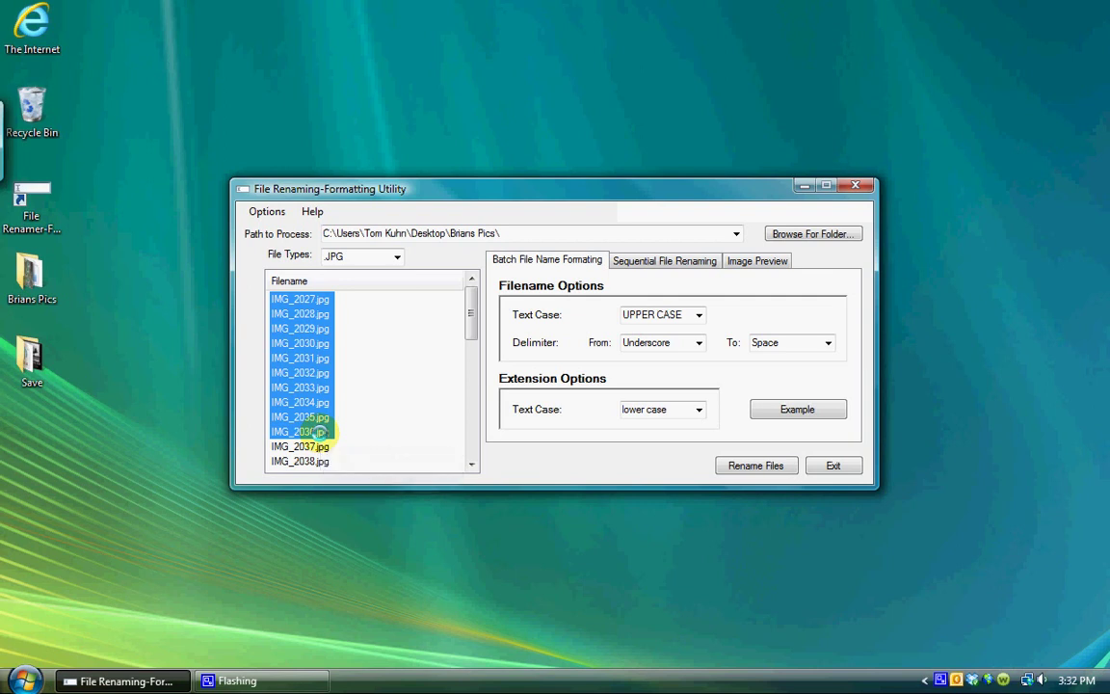
Step: Ctrl-select IMG_2027, 2030, 2031, 2033, 2035 and 2036 only
left_click(289, 298)
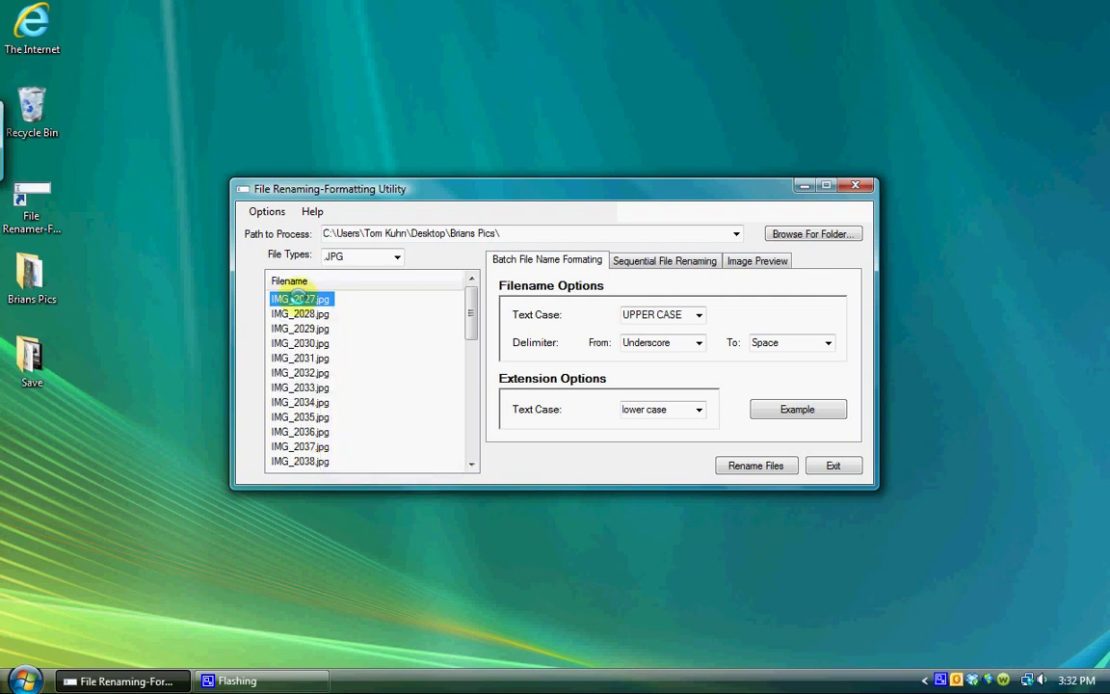
left_click(302, 342, "ctrl")
left_click(300, 358, "ctrl")
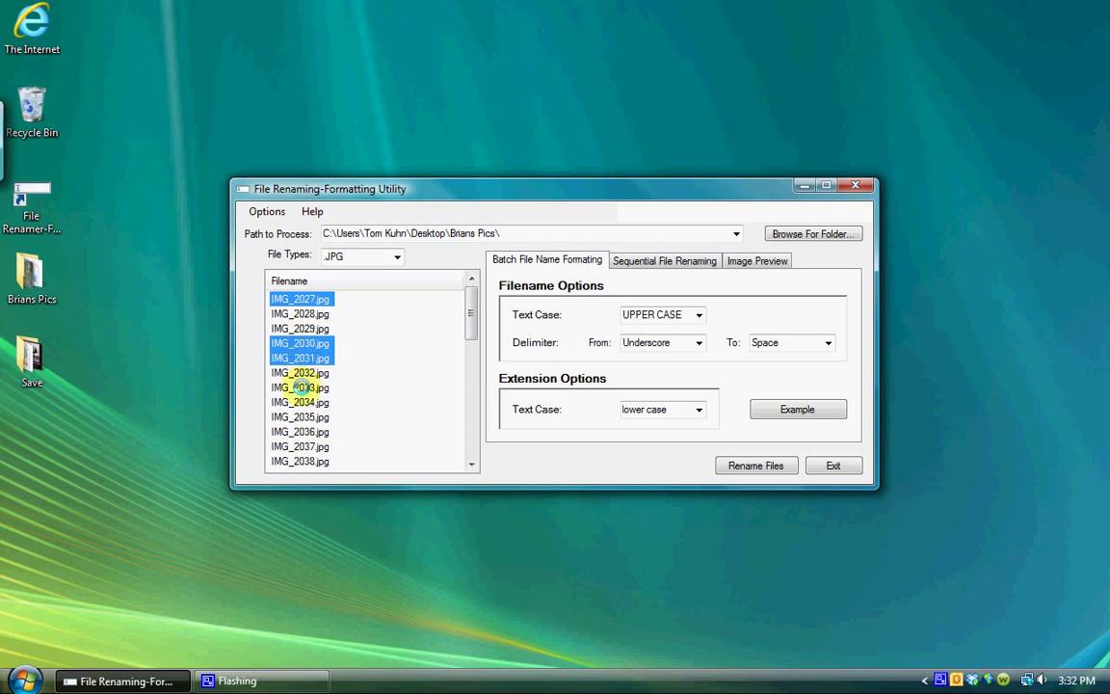
left_click(301, 388, "ctrl")
left_click(301, 417, "ctrl")
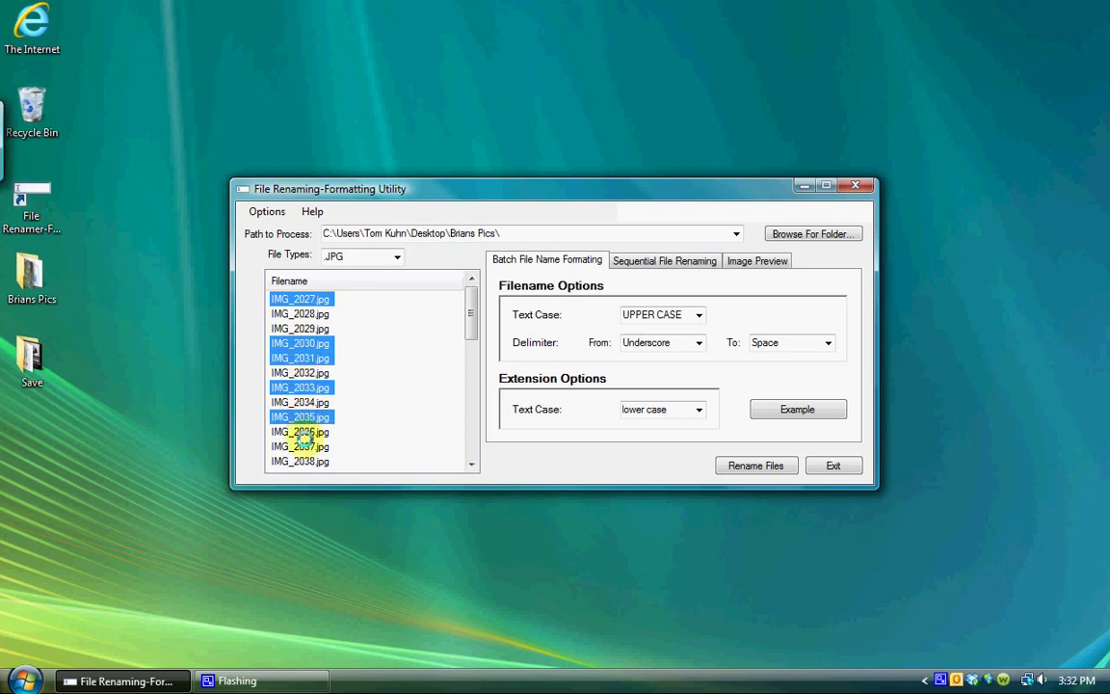
left_click(301, 432, "ctrl")
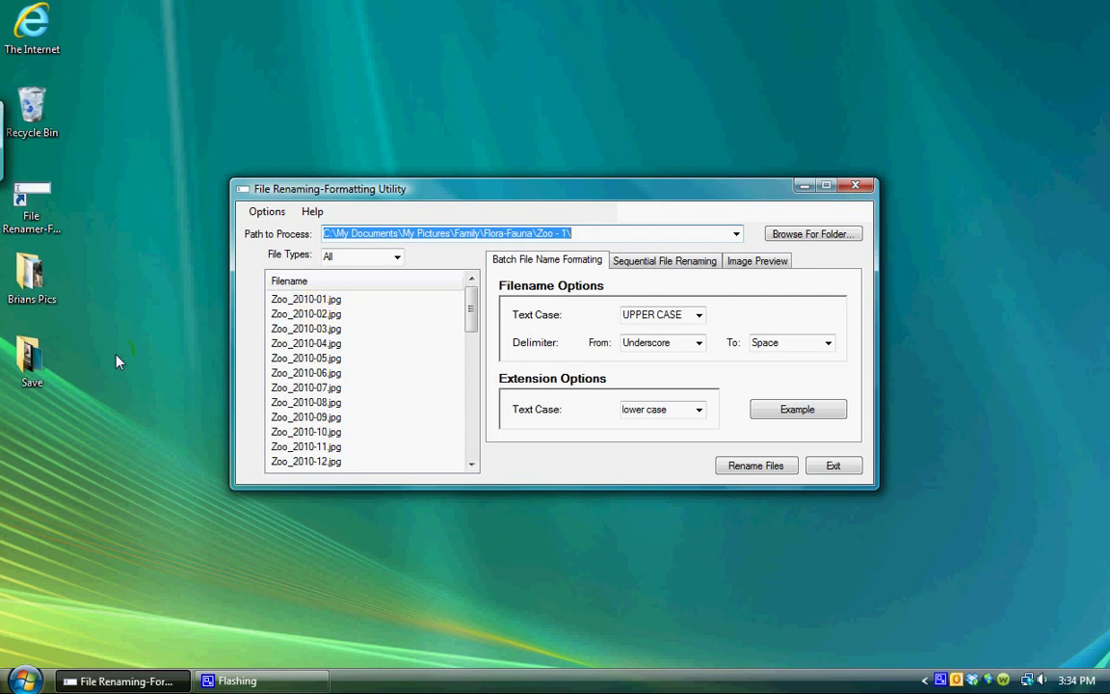
double_click(32, 277)
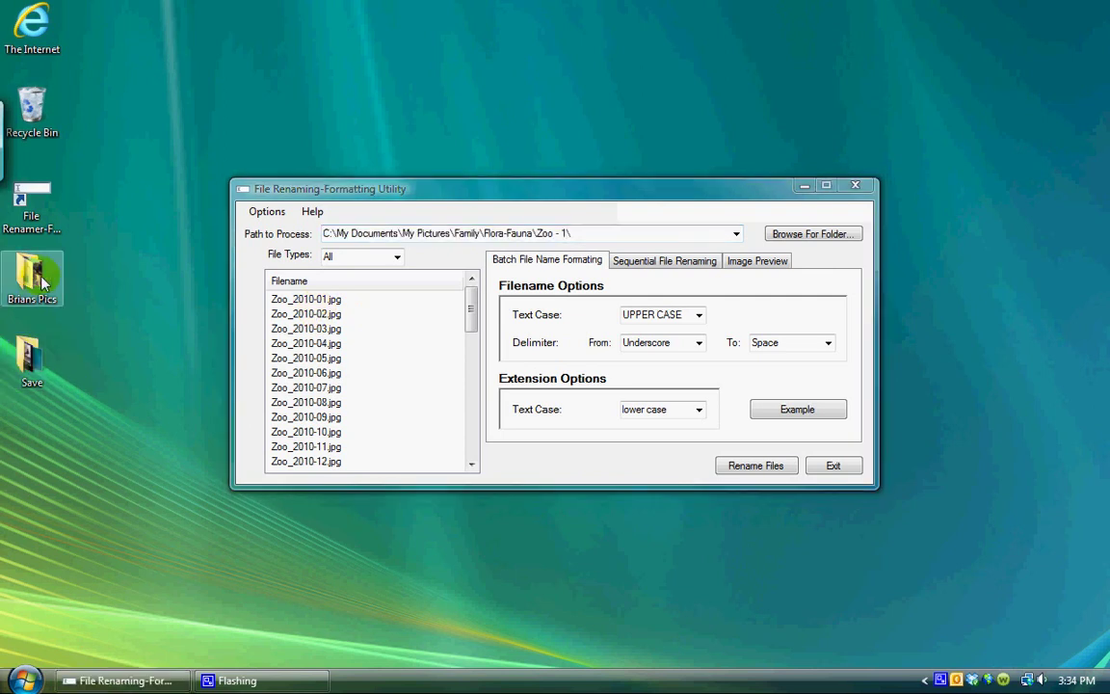
left_click(781, 206)
left_click_drag(781, 206, 992, 317)
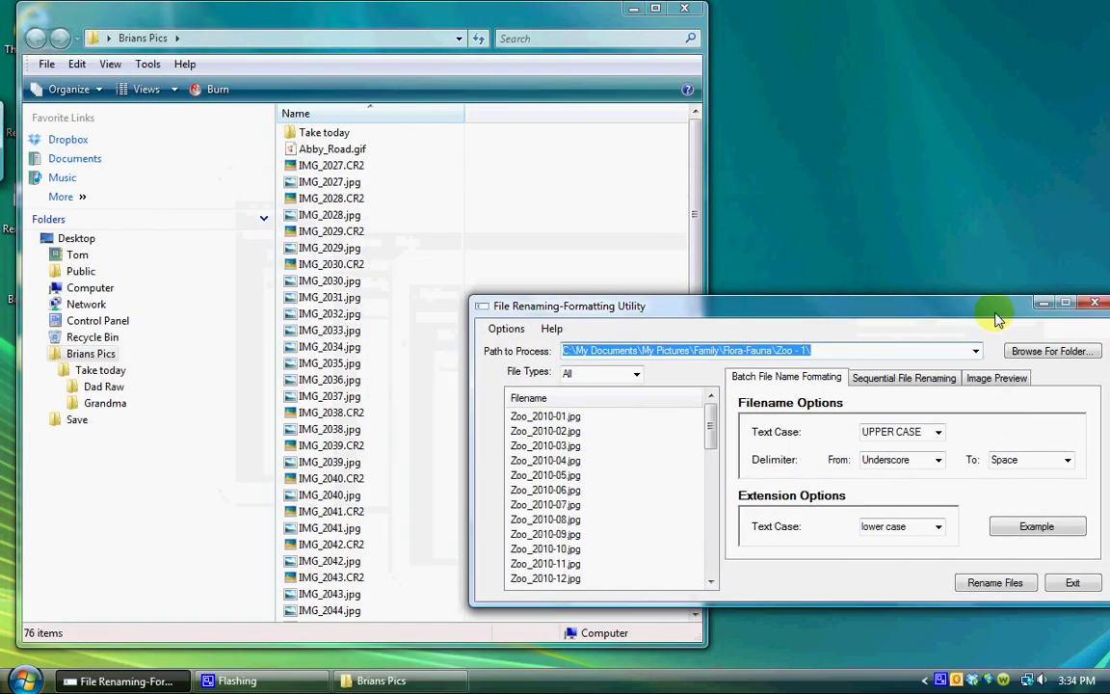
left_click_drag(330, 182, 595, 425)
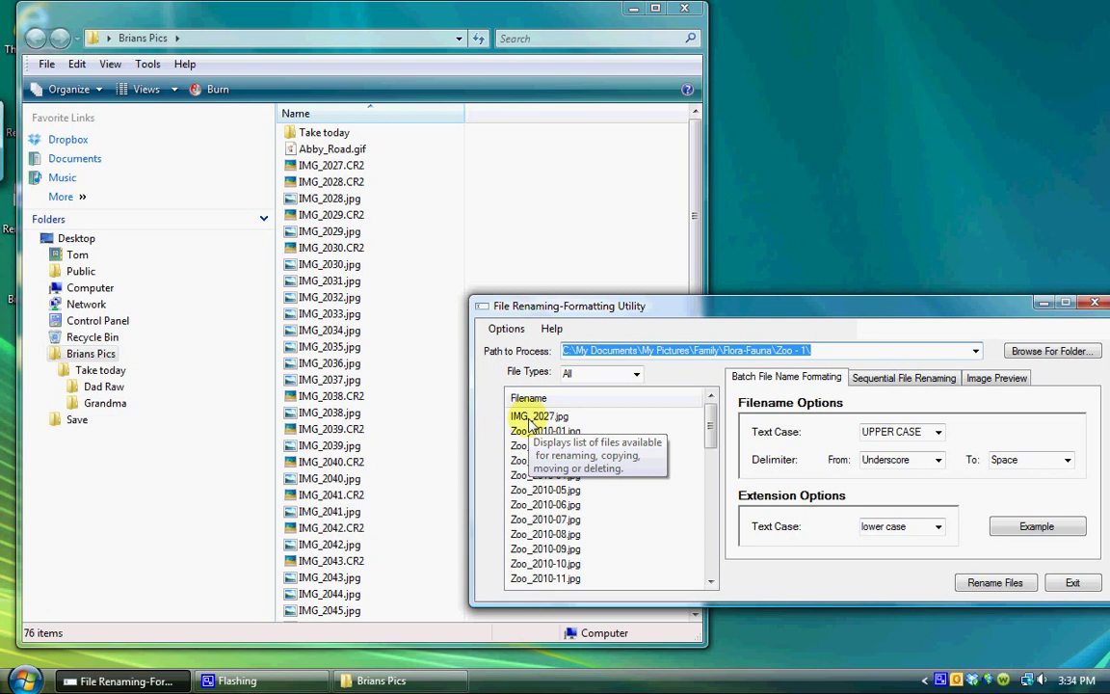
left_click_drag(528, 424, 416, 249)
left_click(685, 11)
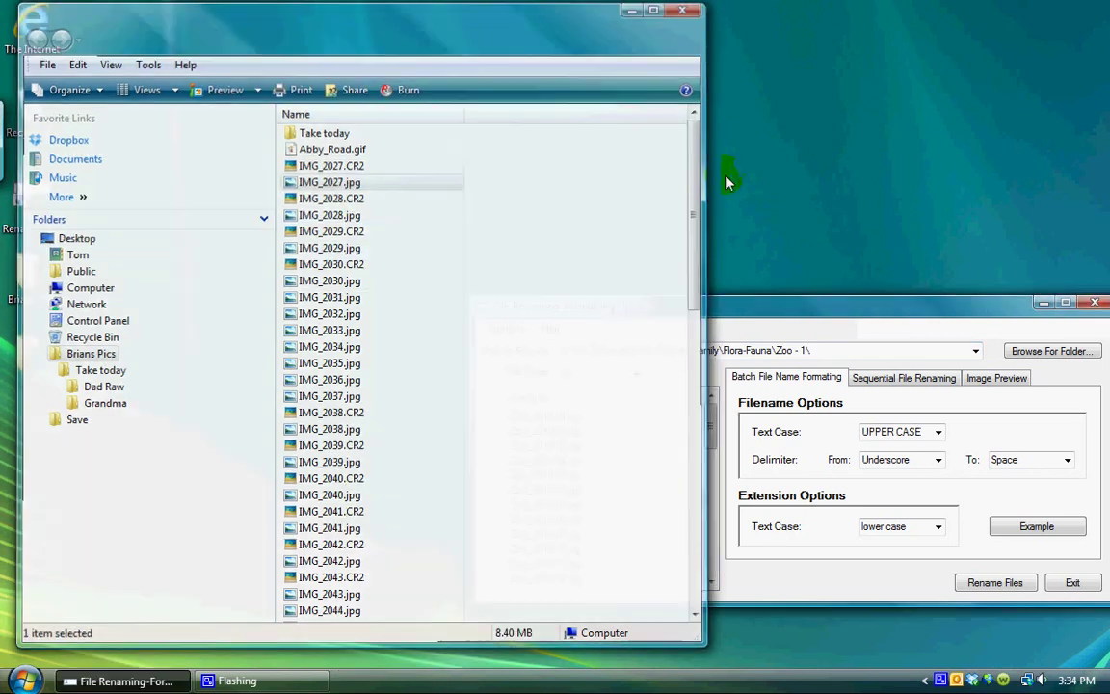
left_click_drag(806, 316, 540, 171)
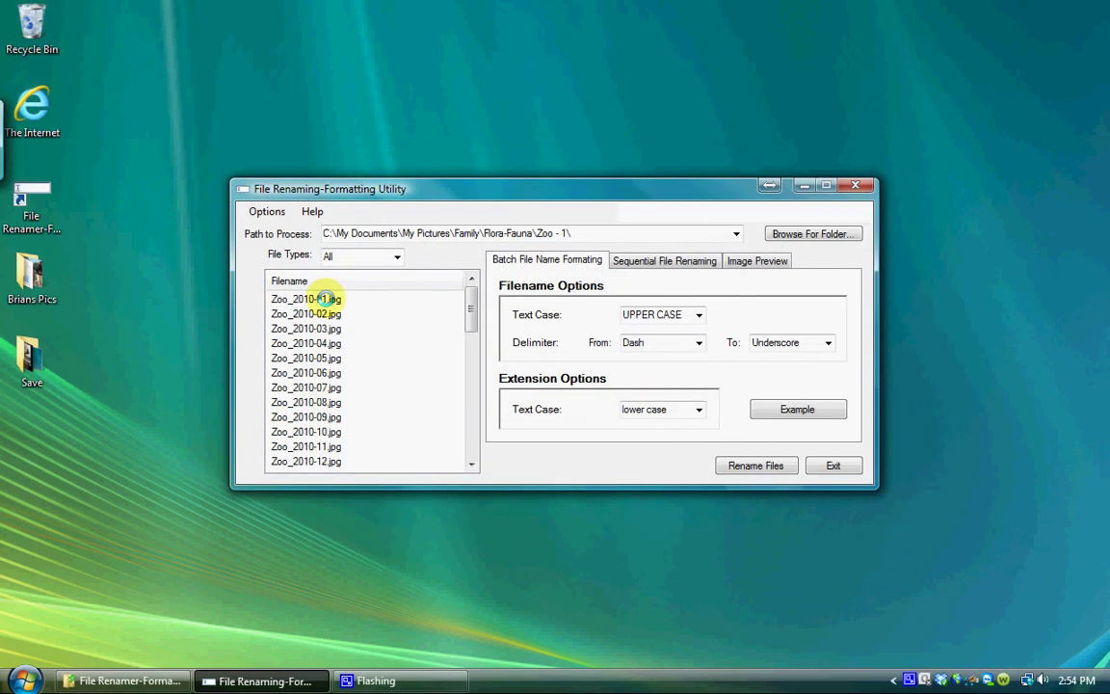
Step: Open Zoo_2010-01.jpg, then Zoo_2010-02.jpg, in Windows Photo Gallery, then close the viewer
left_click(326, 298)
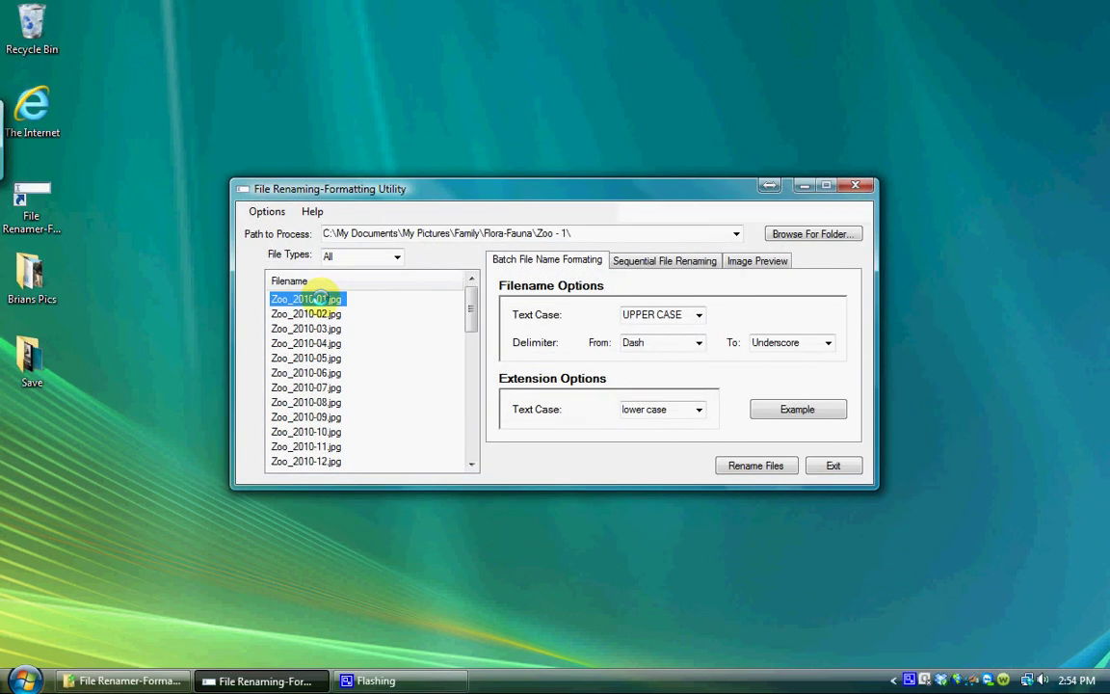
double_click(320, 299)
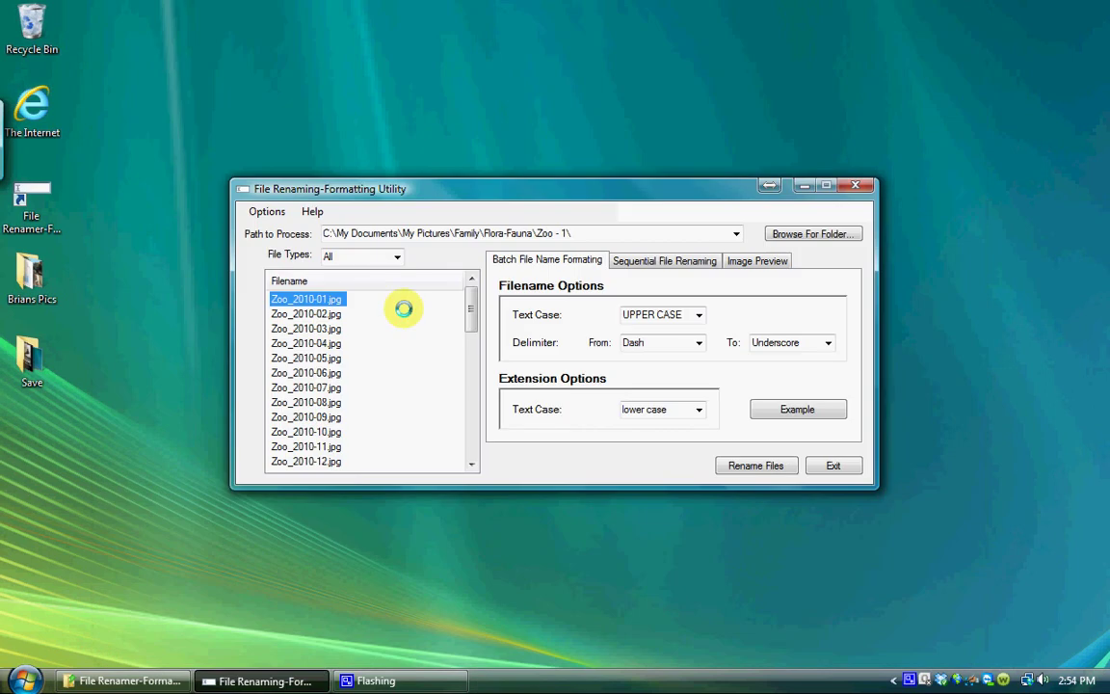
double_click(306, 313)
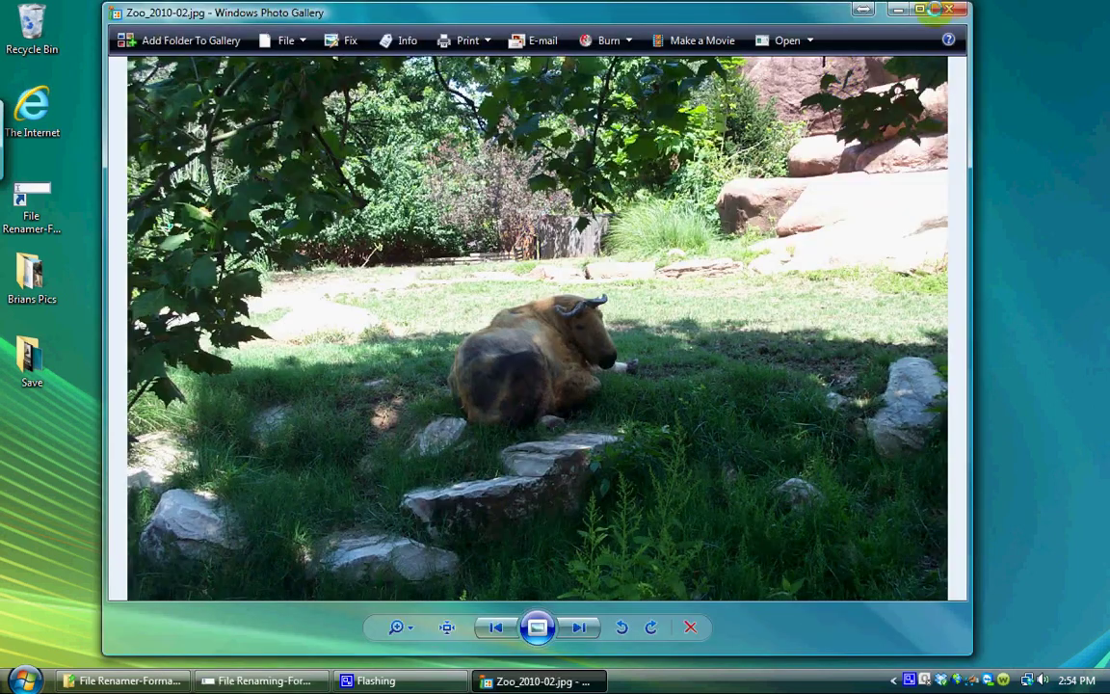
left_click(954, 10)
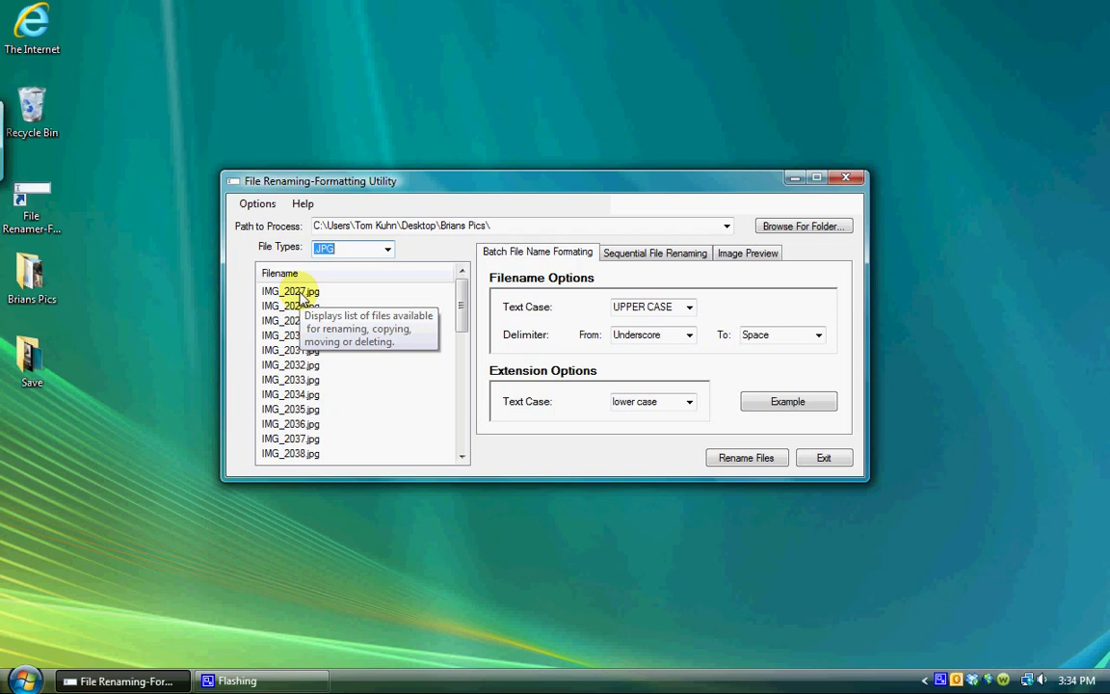
right_click(302, 294)
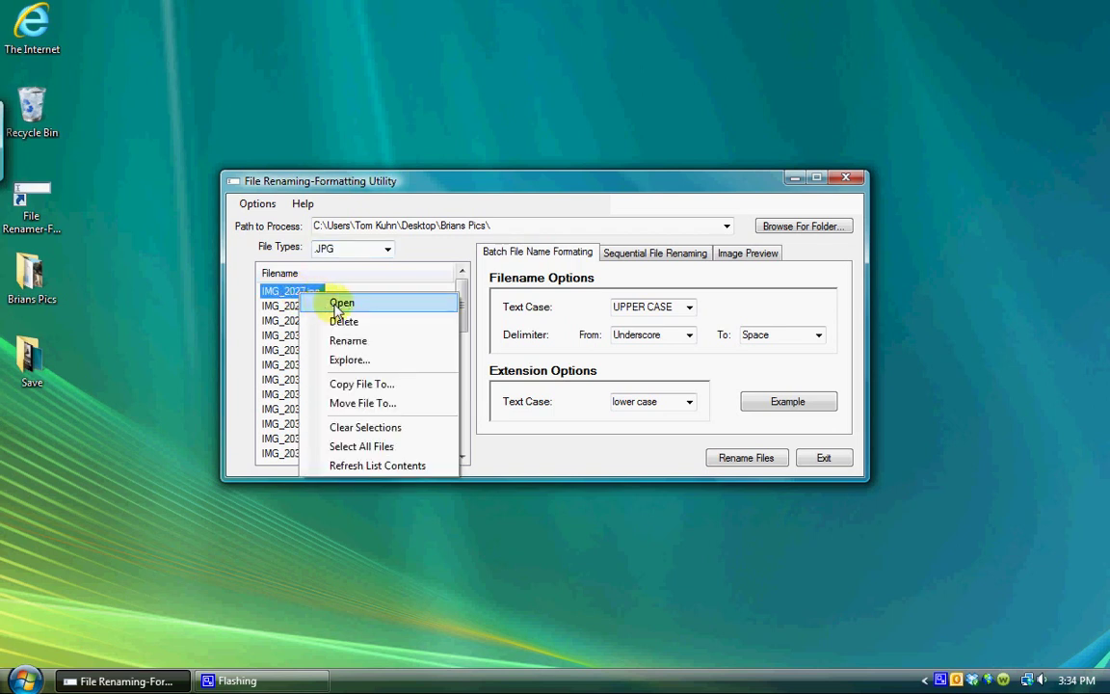
left_click(338, 303)
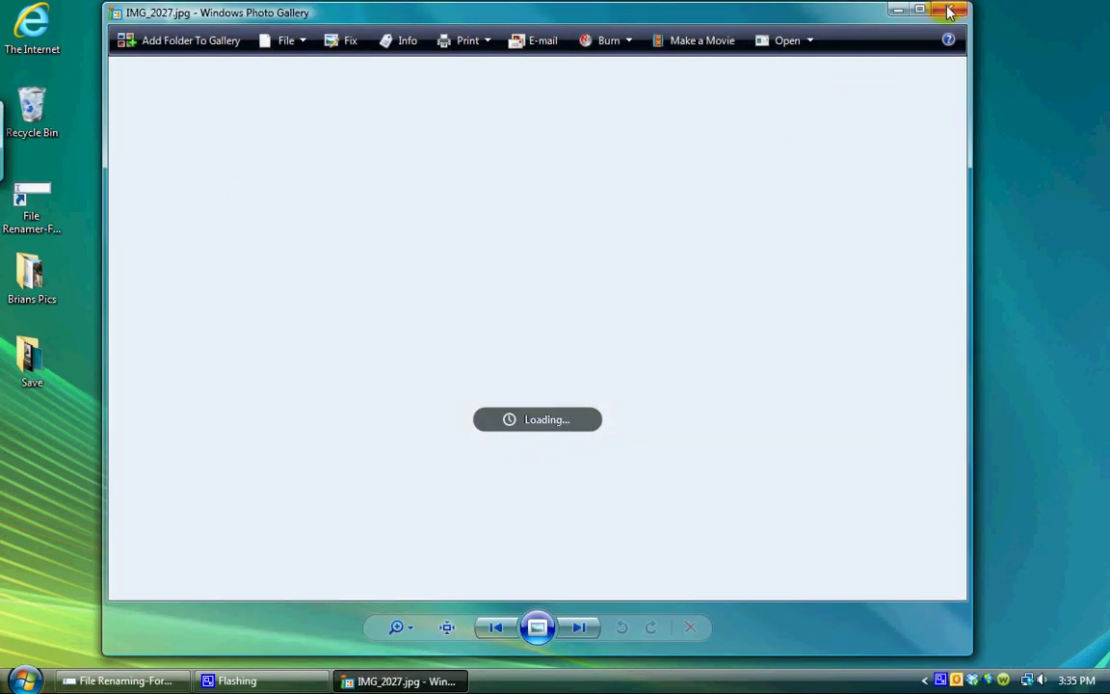
key("alt+F4")
right_click(295, 294)
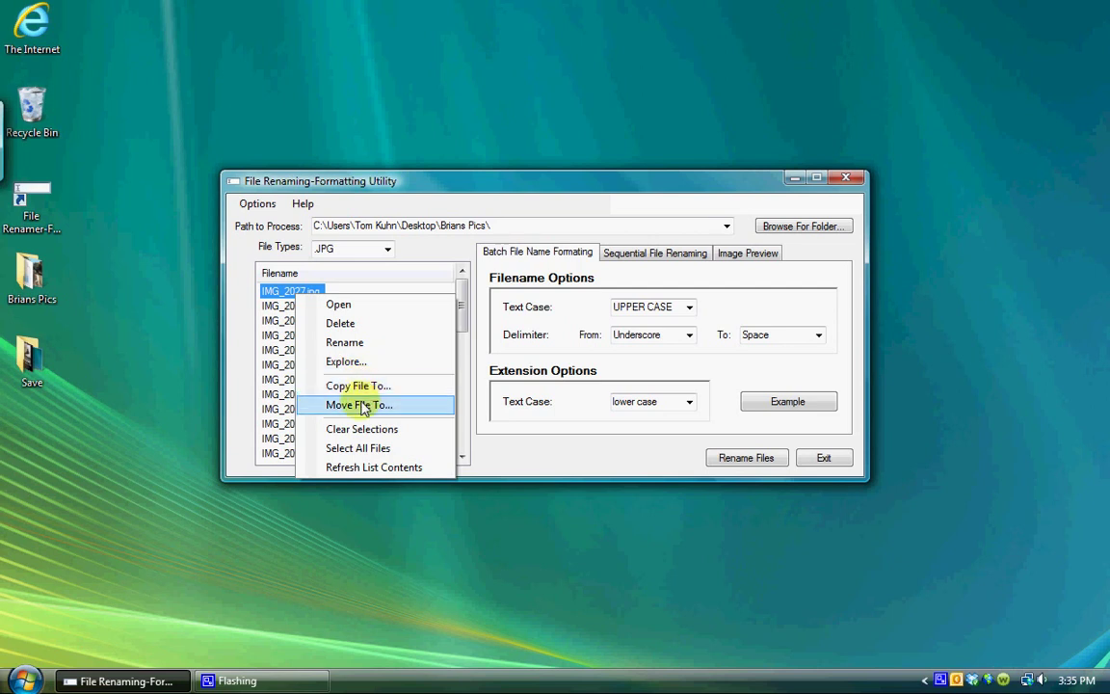
left_click(238, 341)
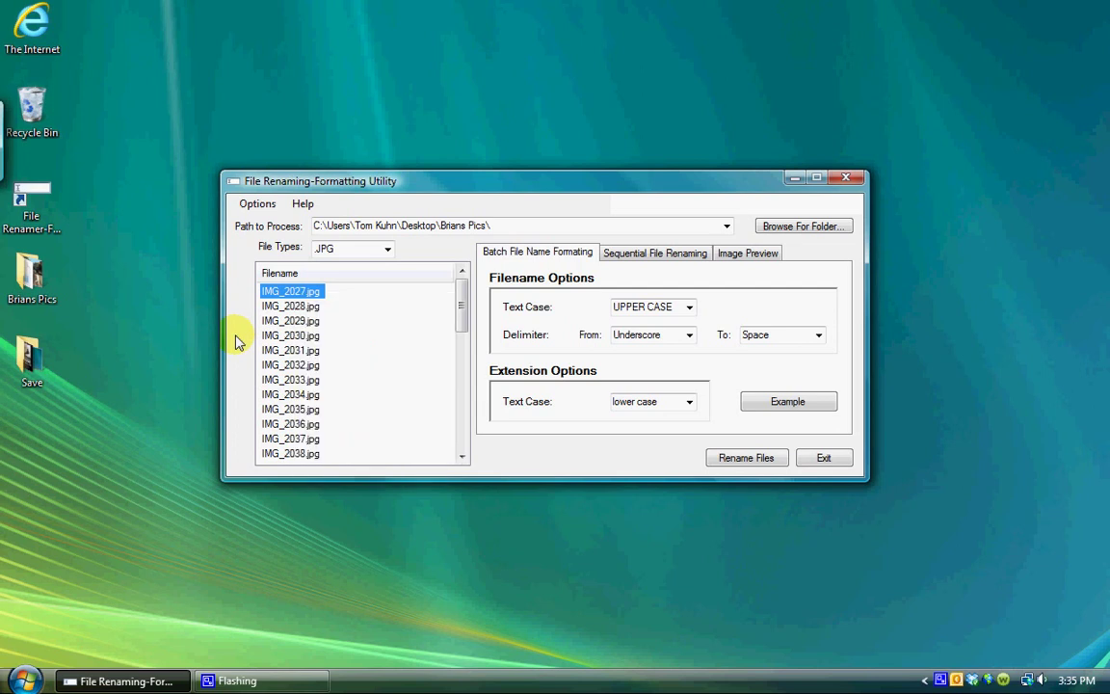
right_click(279, 294)
left_click(323, 359)
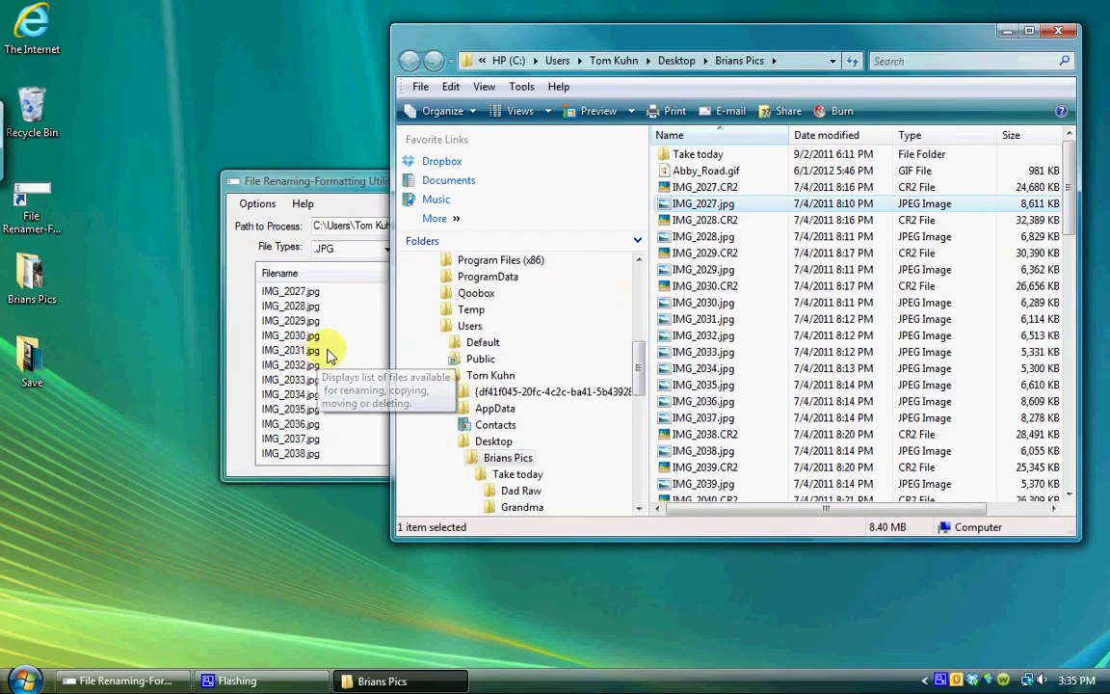
mouse_move(694, 210)
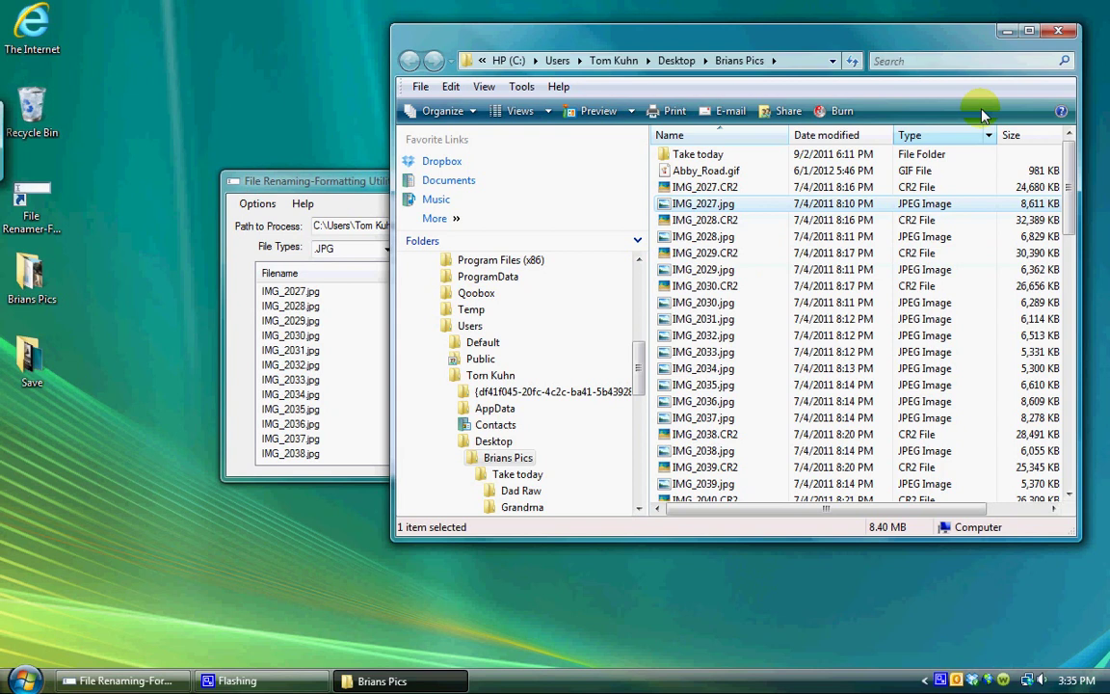
left_click(1064, 34)
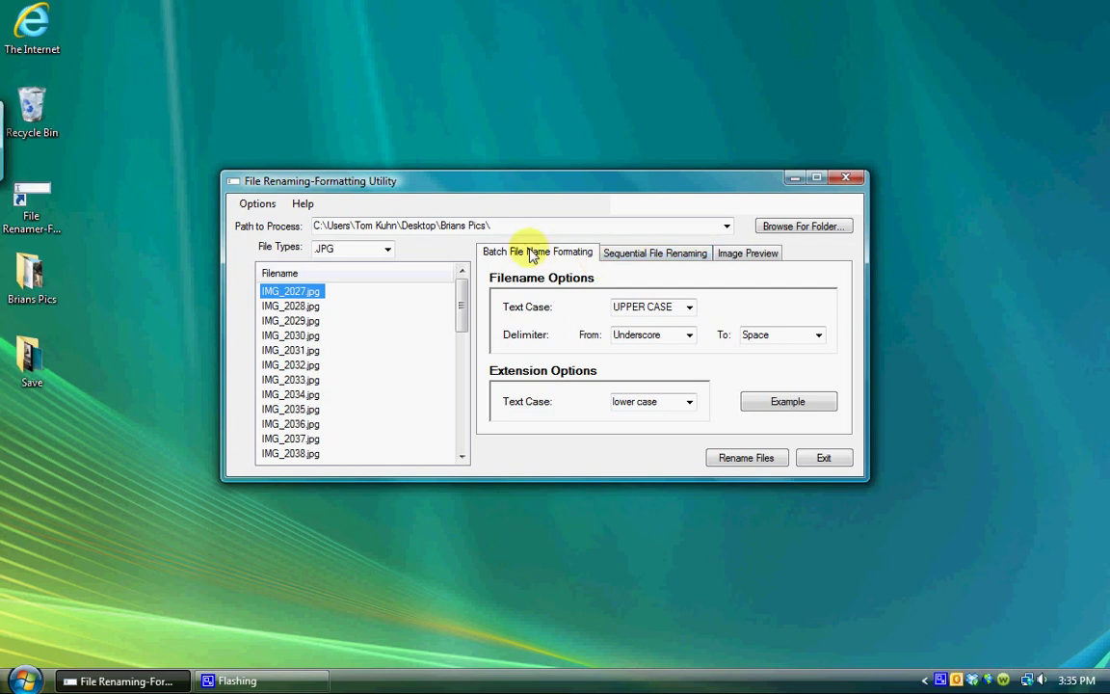
Step: Set filename case UPPER CASE, delimiter Underscore to Dash, and extension case UPPER CASE
left_click(689, 308)
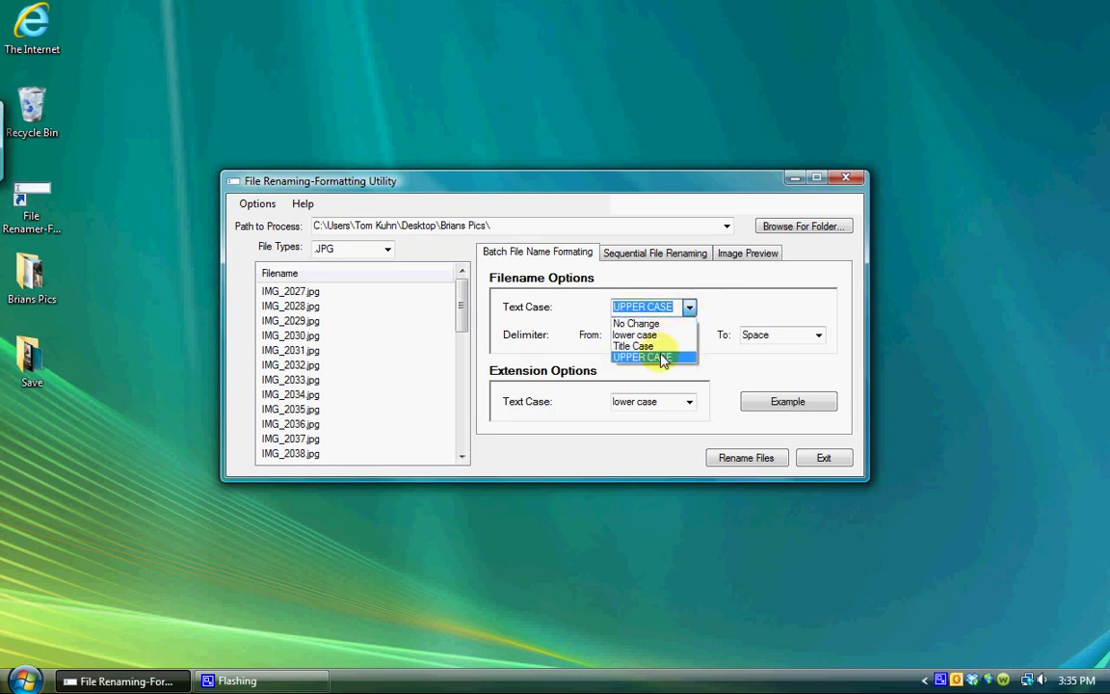
left_click(688, 306)
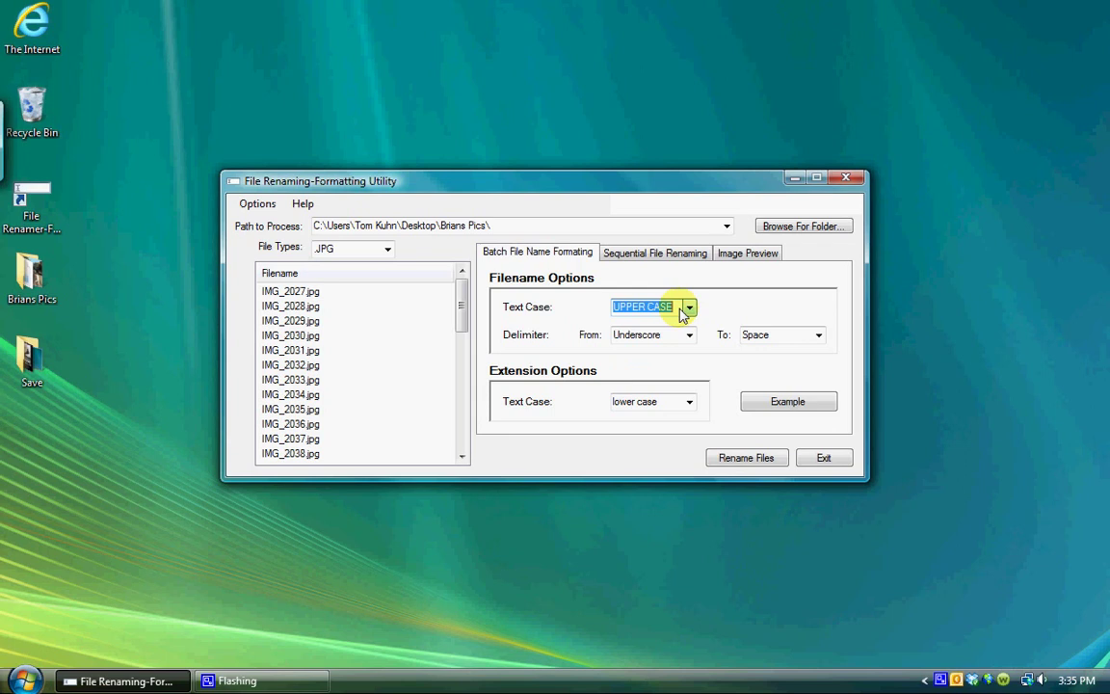
left_click(689, 335)
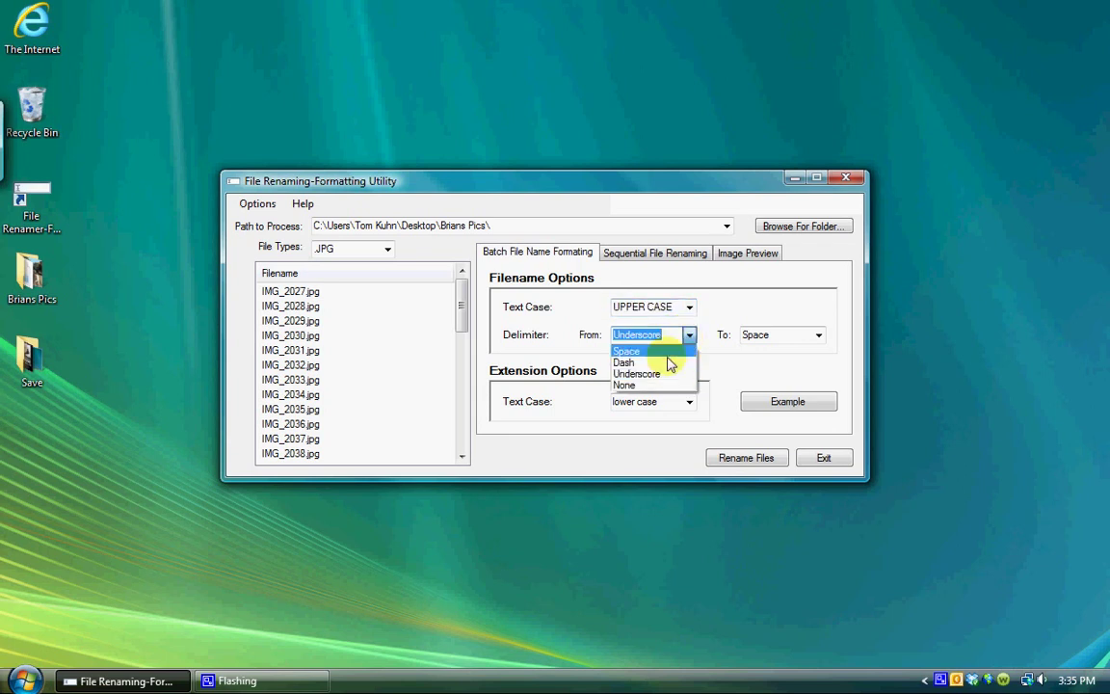
left_click(643, 376)
left_click(817, 335)
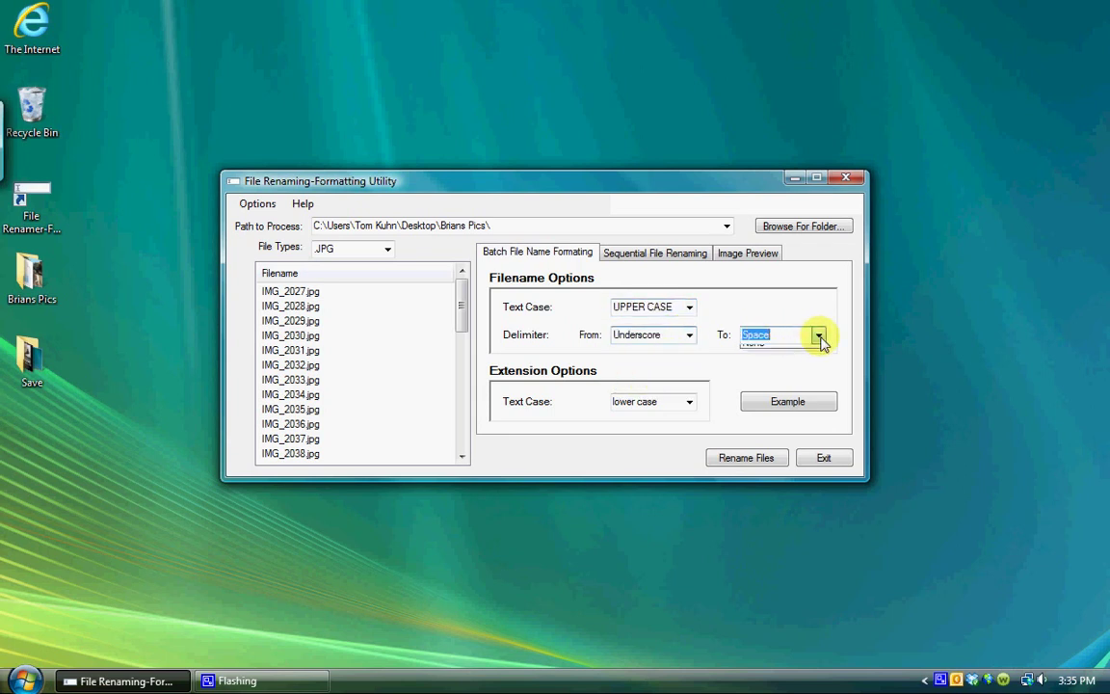
left_click(773, 363)
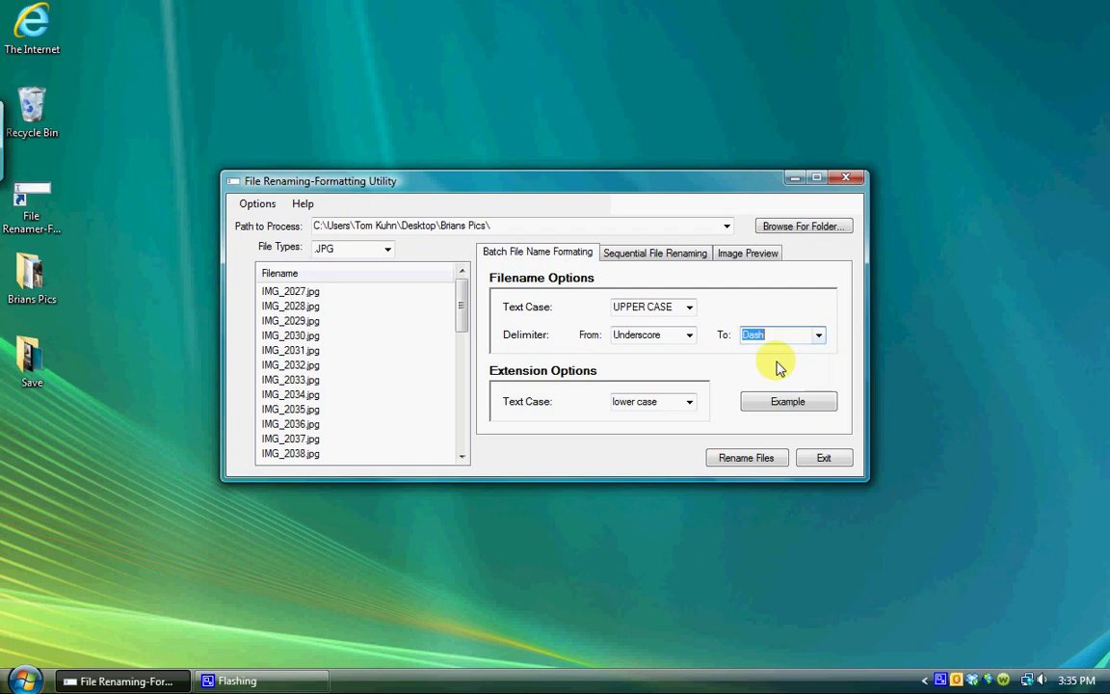
left_click(686, 402)
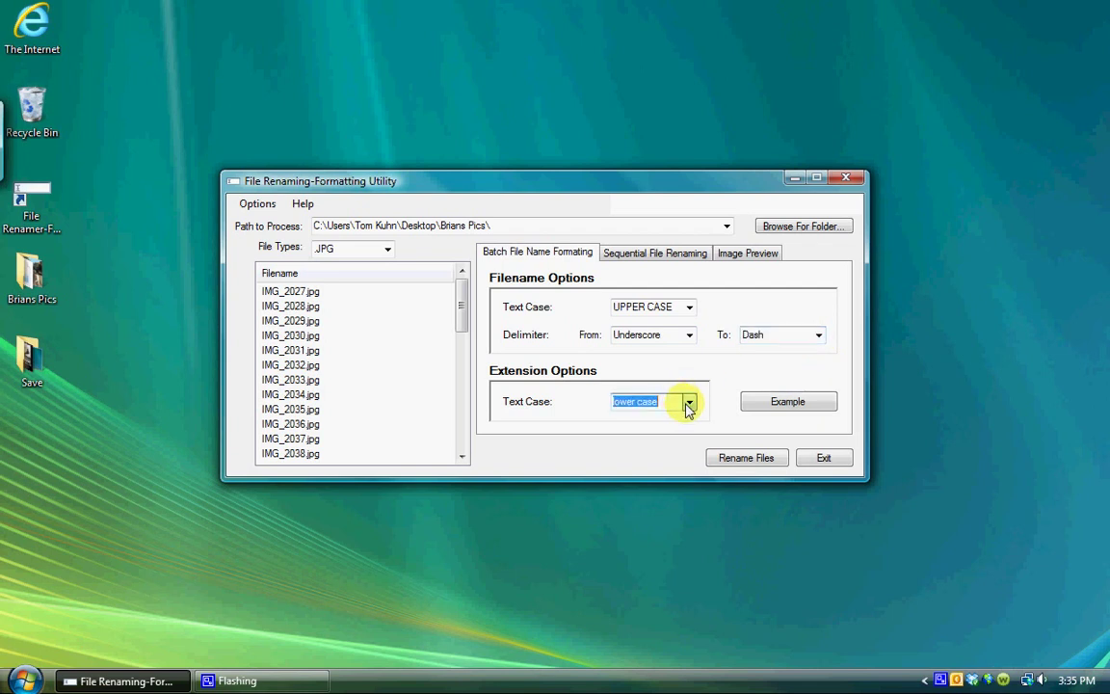
left_click(690, 405)
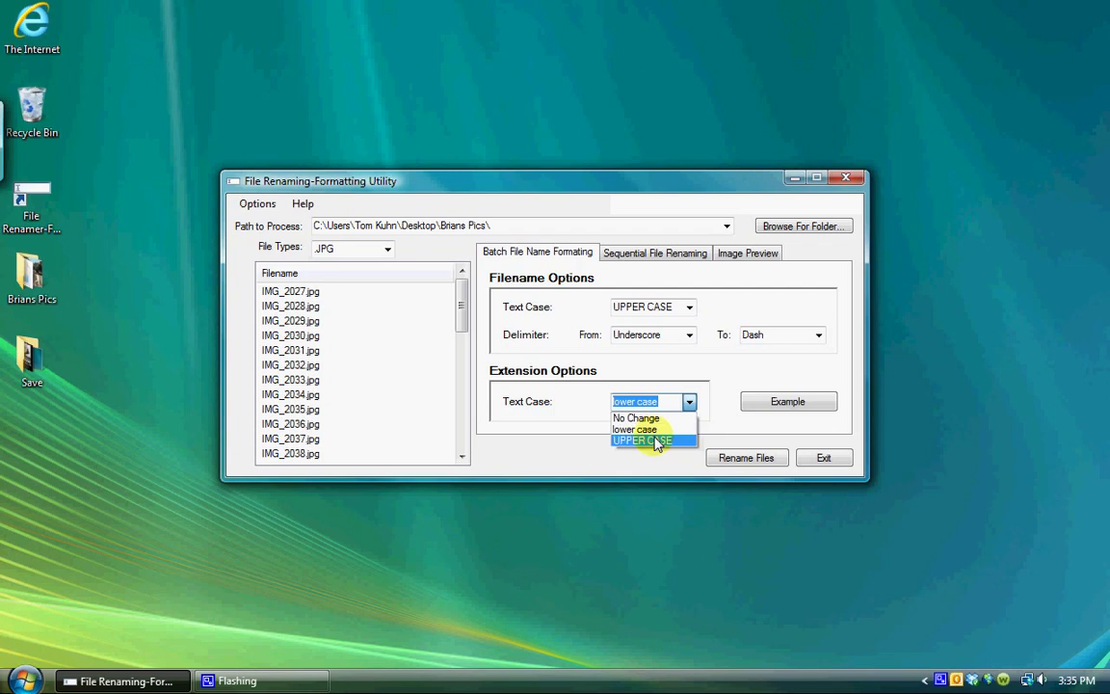
left_click(655, 440)
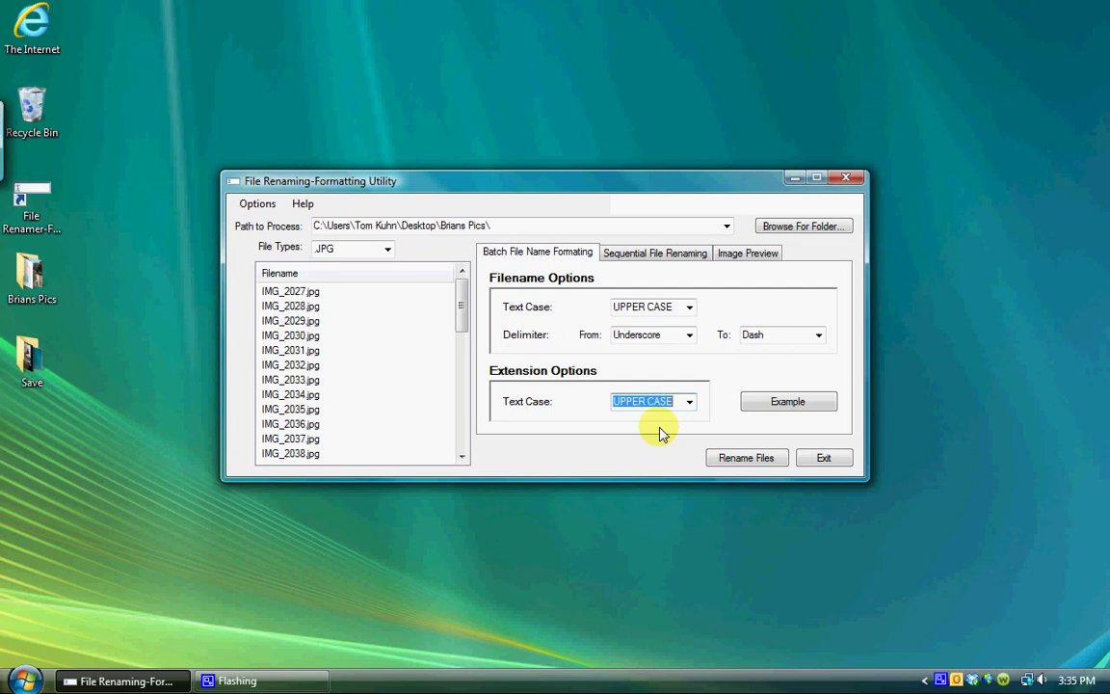
Step: Preview the example, then rename all 37 JPGs to names like IMG-2027.JPG
left_click(766, 405)
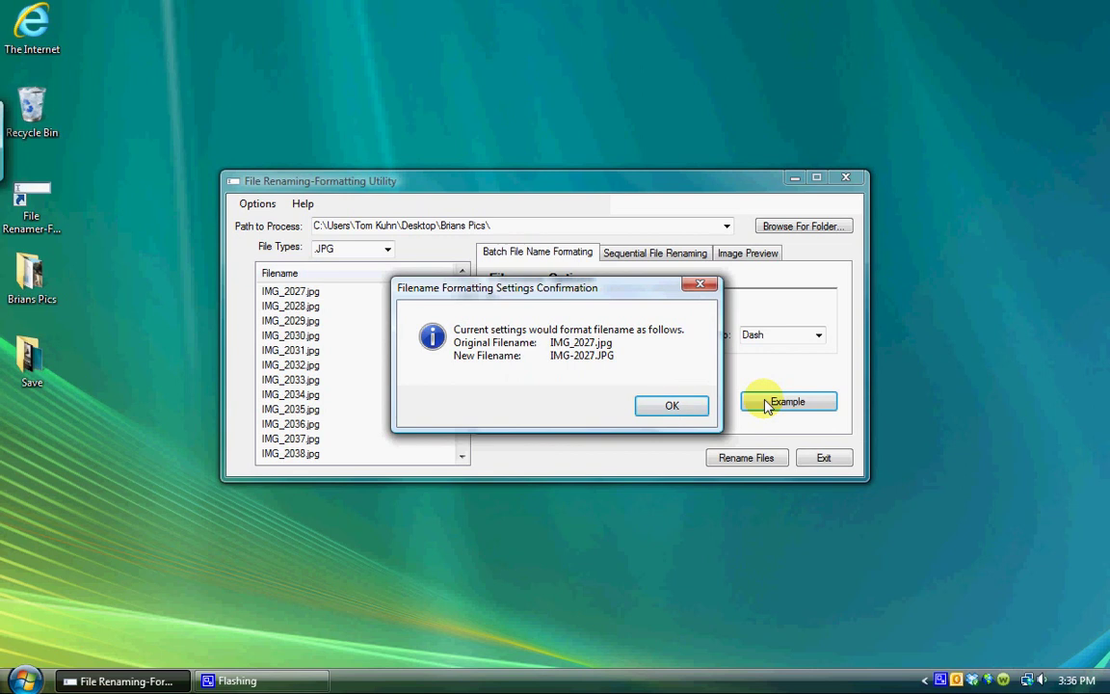
left_click(671, 406)
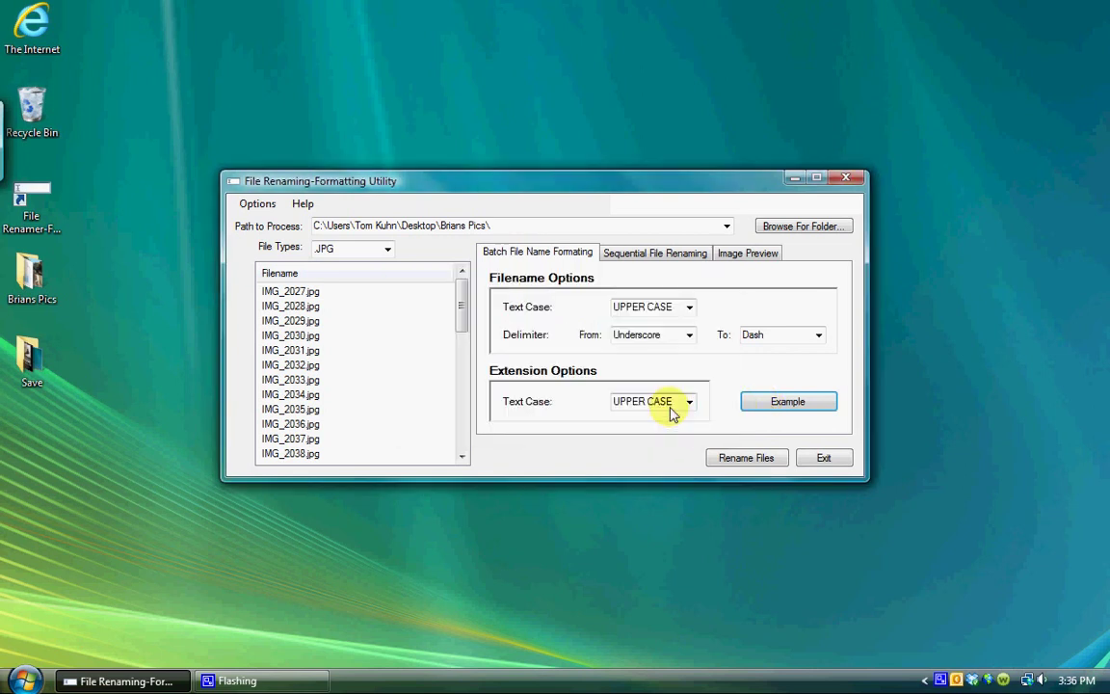
left_click(742, 462)
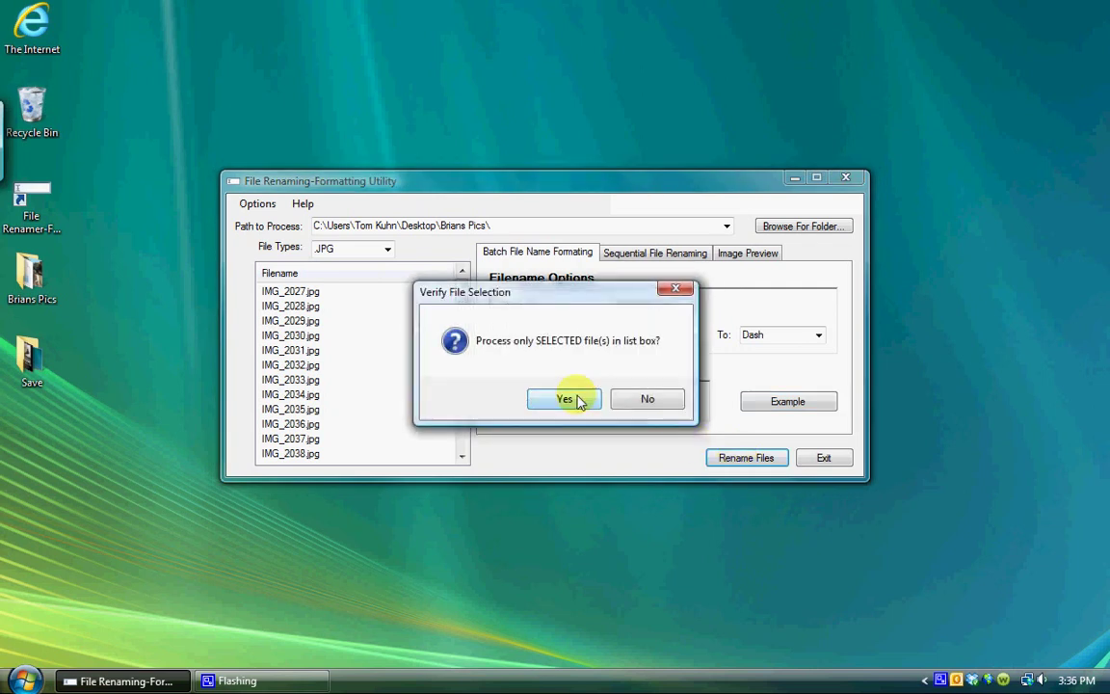
left_click(631, 401)
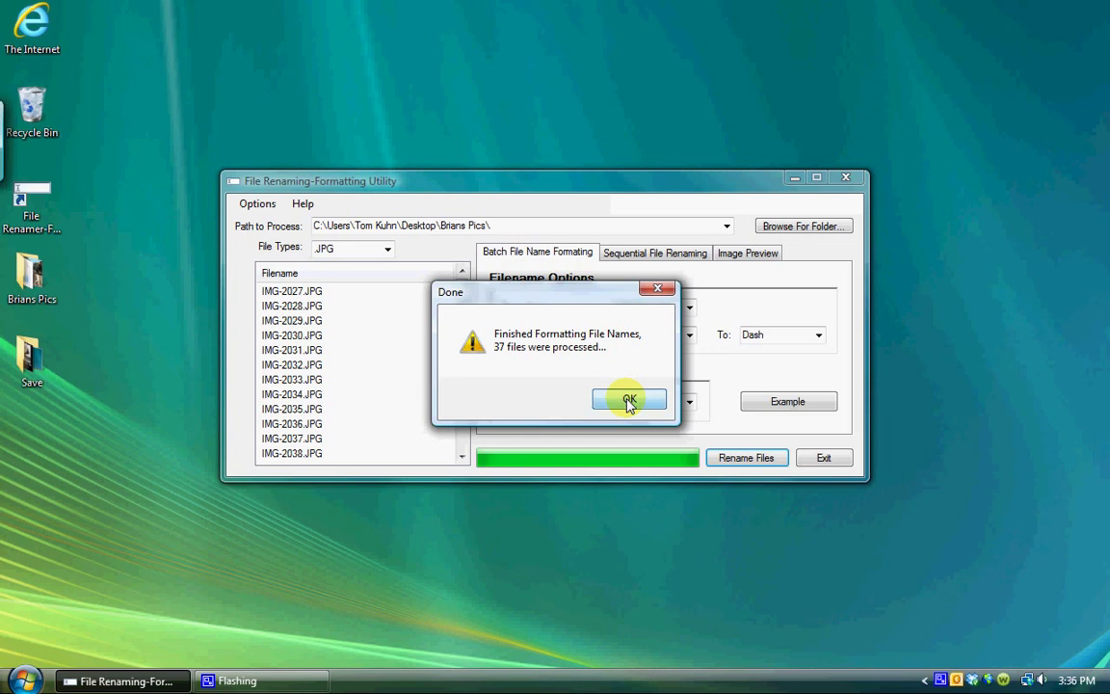
left_click(629, 400)
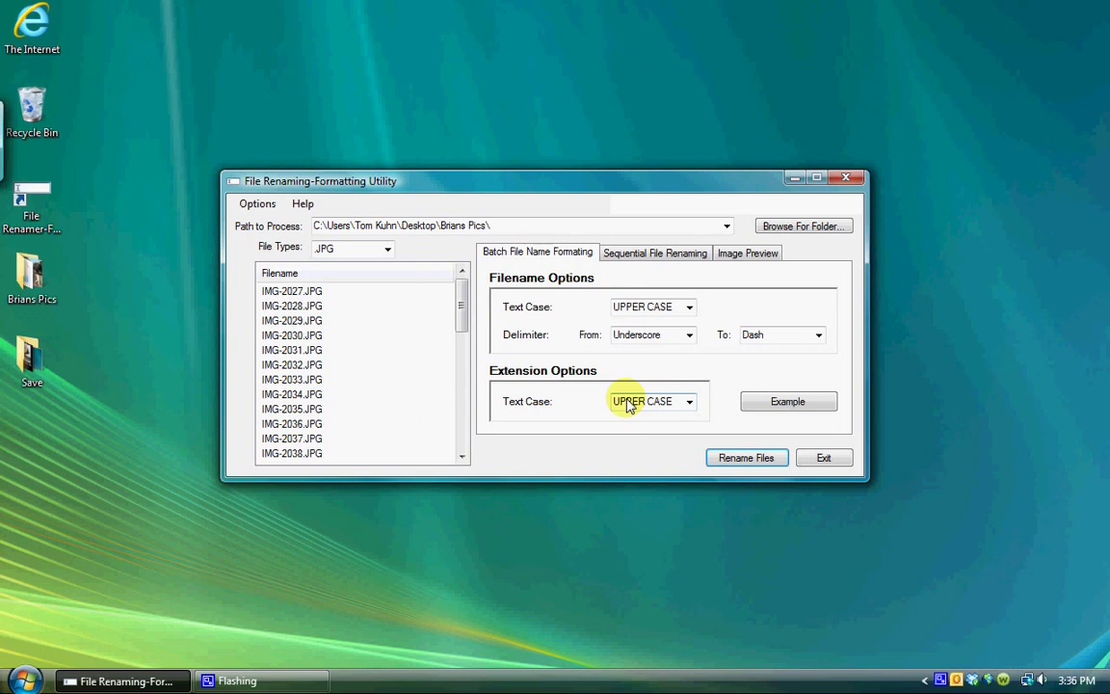
Step: Change the delimiter conversion to Dash-to-Underscore and set extension case to lower case
left_click(688, 337)
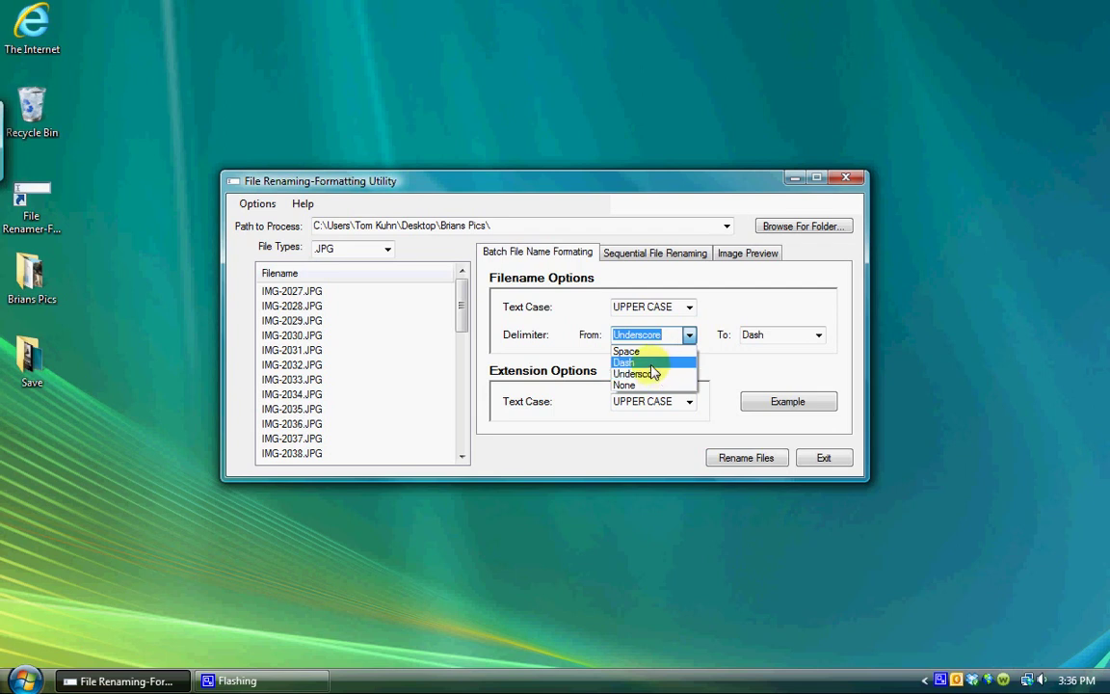
left_click(651, 363)
left_click(818, 334)
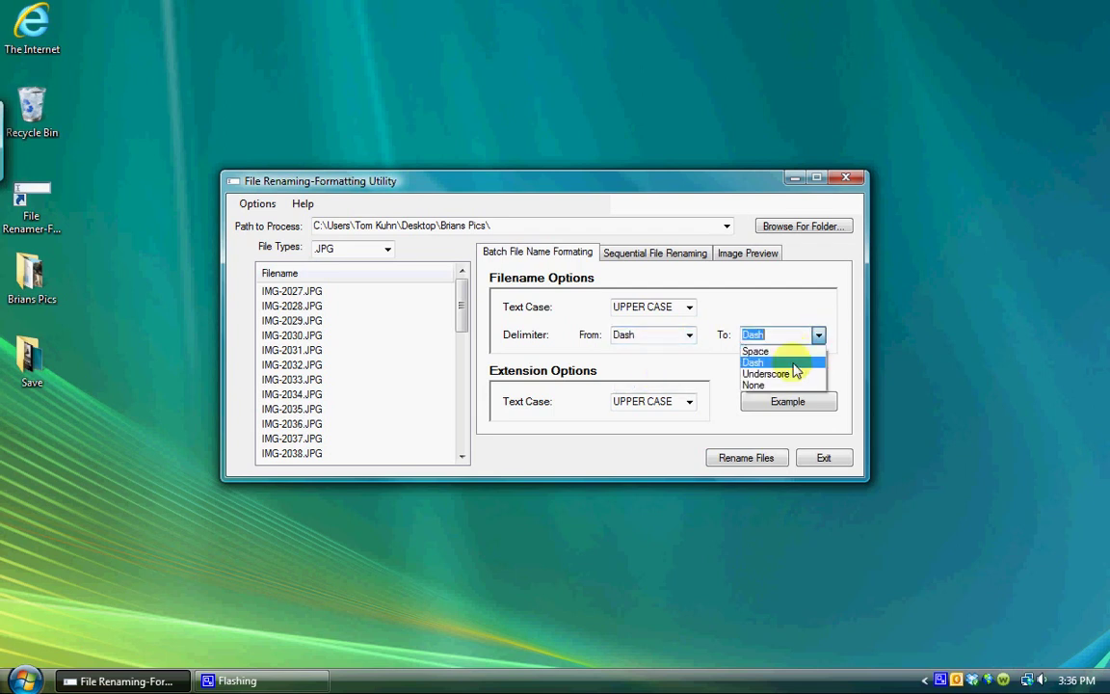
left_click(783, 375)
left_click(689, 401)
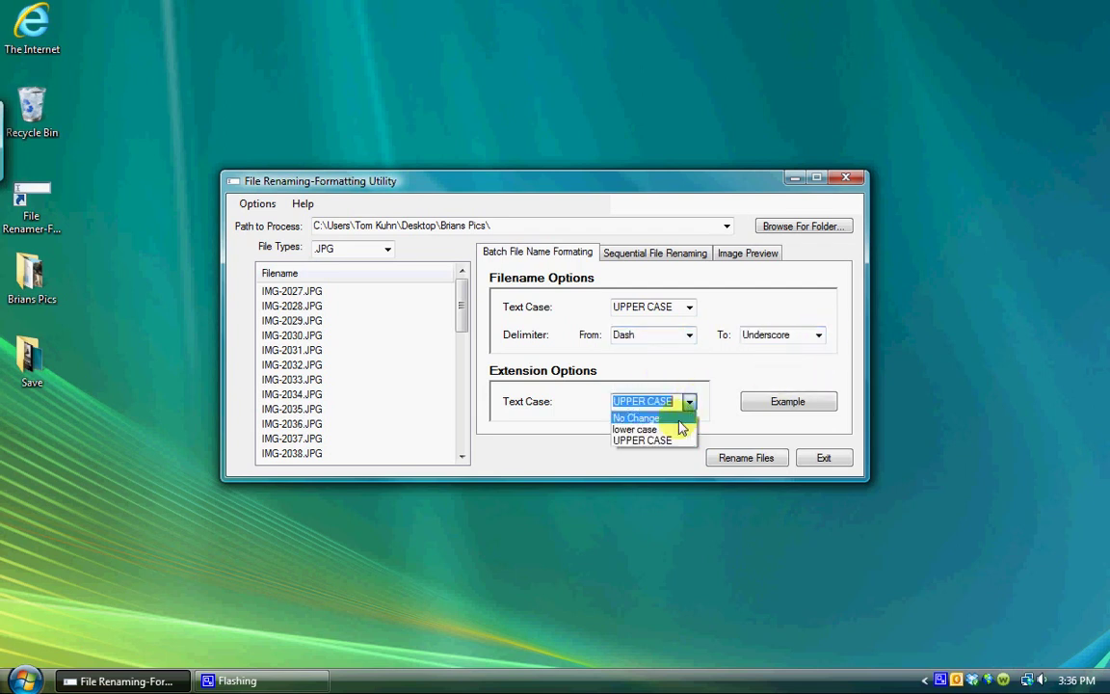
left_click(675, 429)
Step: Rename all 37 listed JPGs back to names like IMG_2027.jpg
left_click(740, 457)
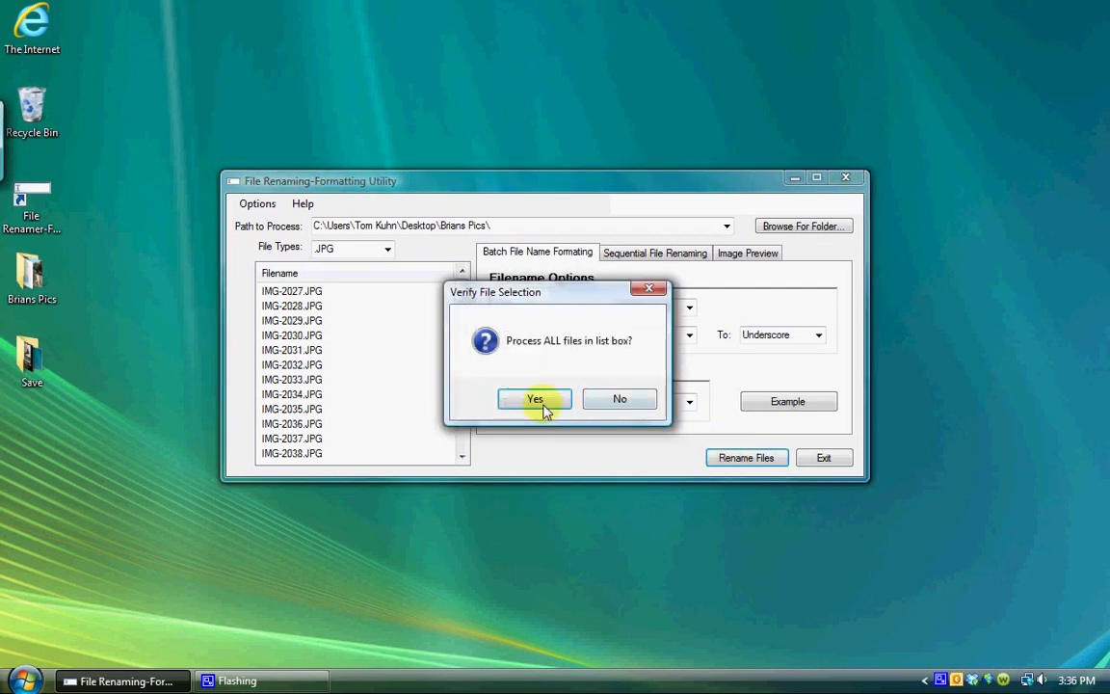
left_click(550, 401)
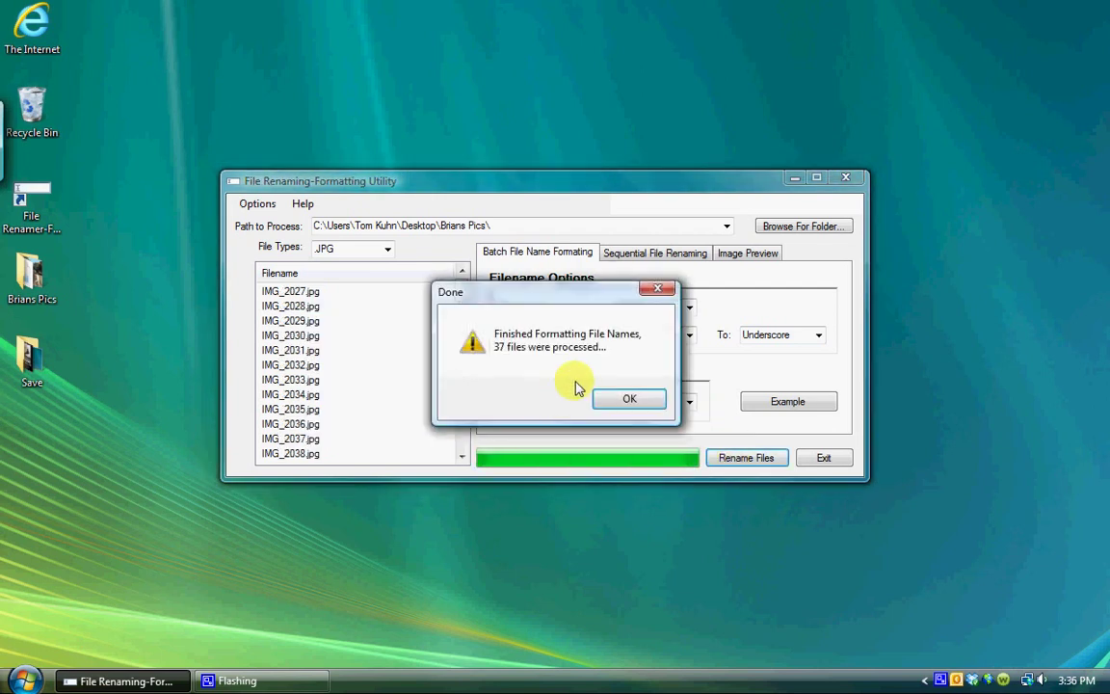
left_click(625, 399)
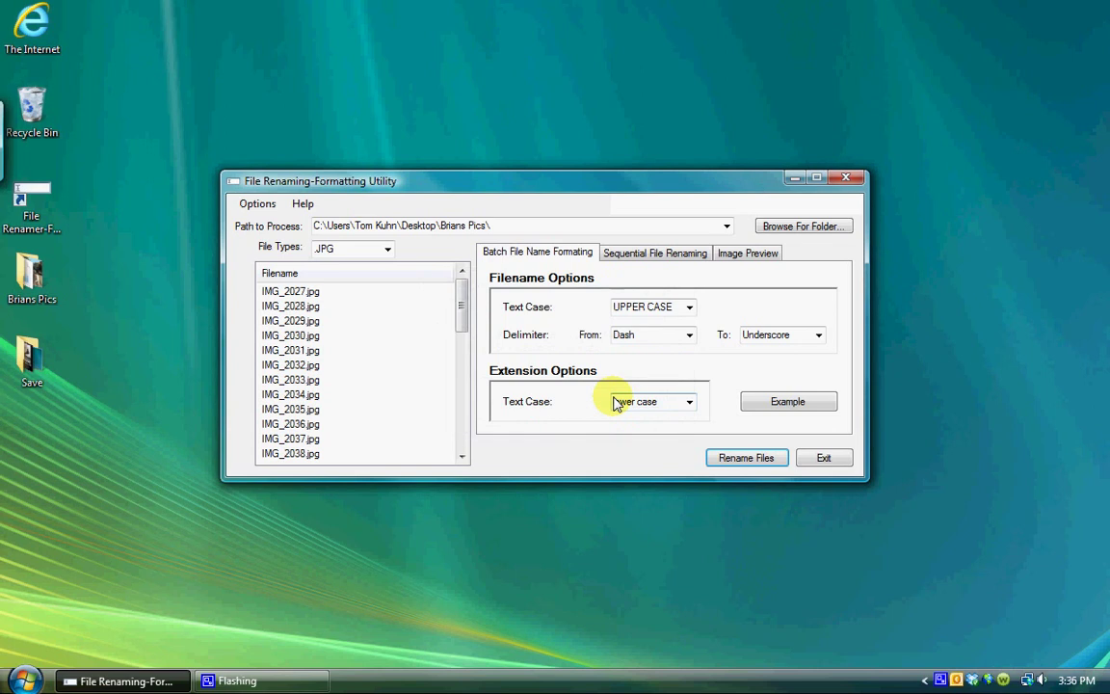
Step: On Sequential File Renaming, enter base Fireworks_2011, start 1, 2 digits, Dash delimiter
left_click(650, 256)
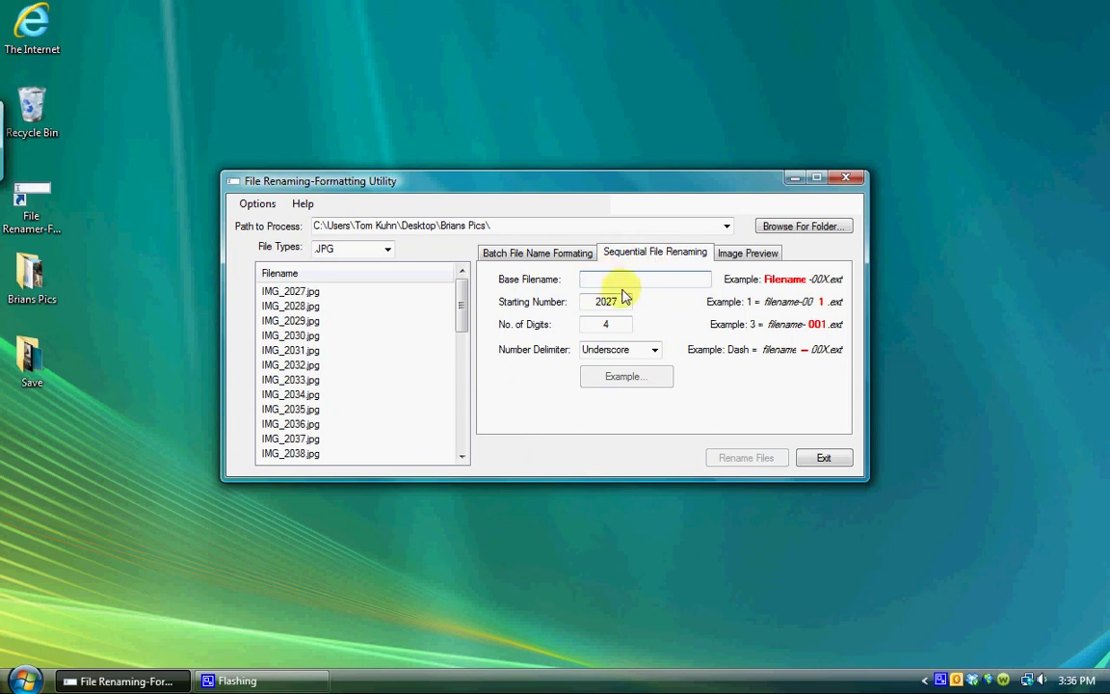
left_click(648, 287)
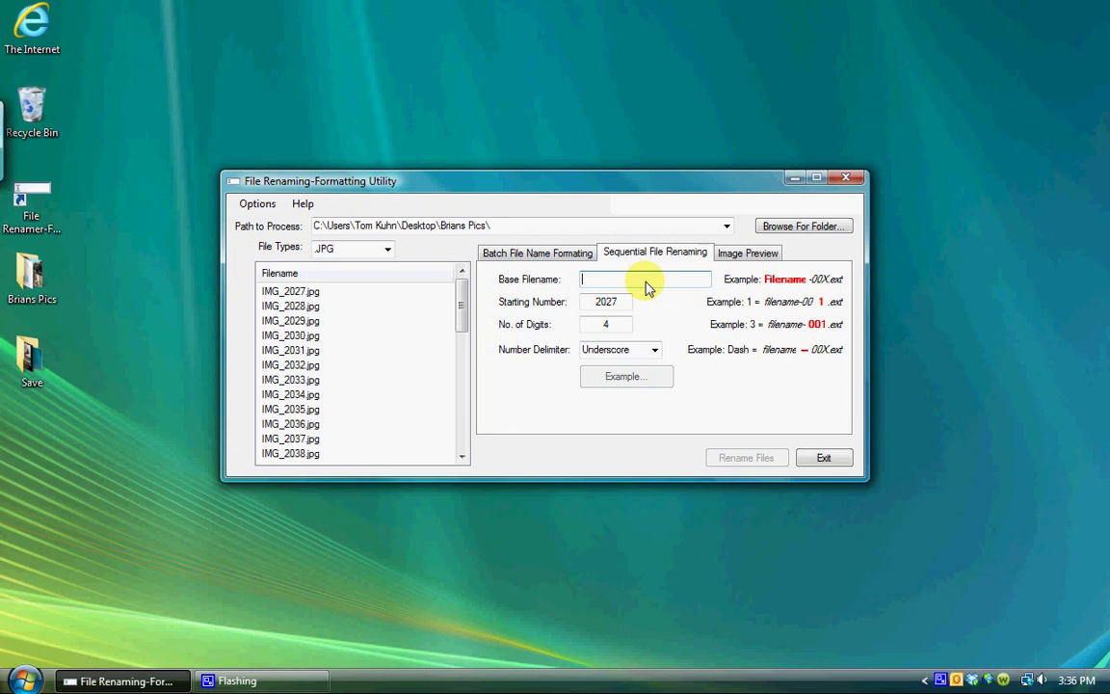
type("Firework")
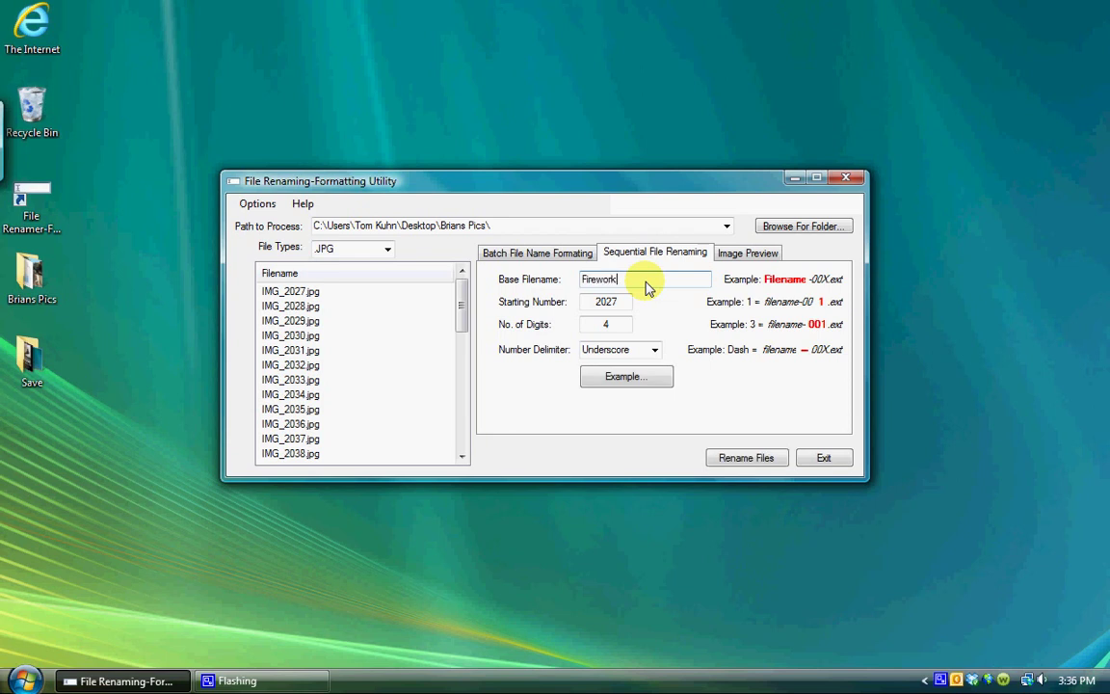
type("s_200")
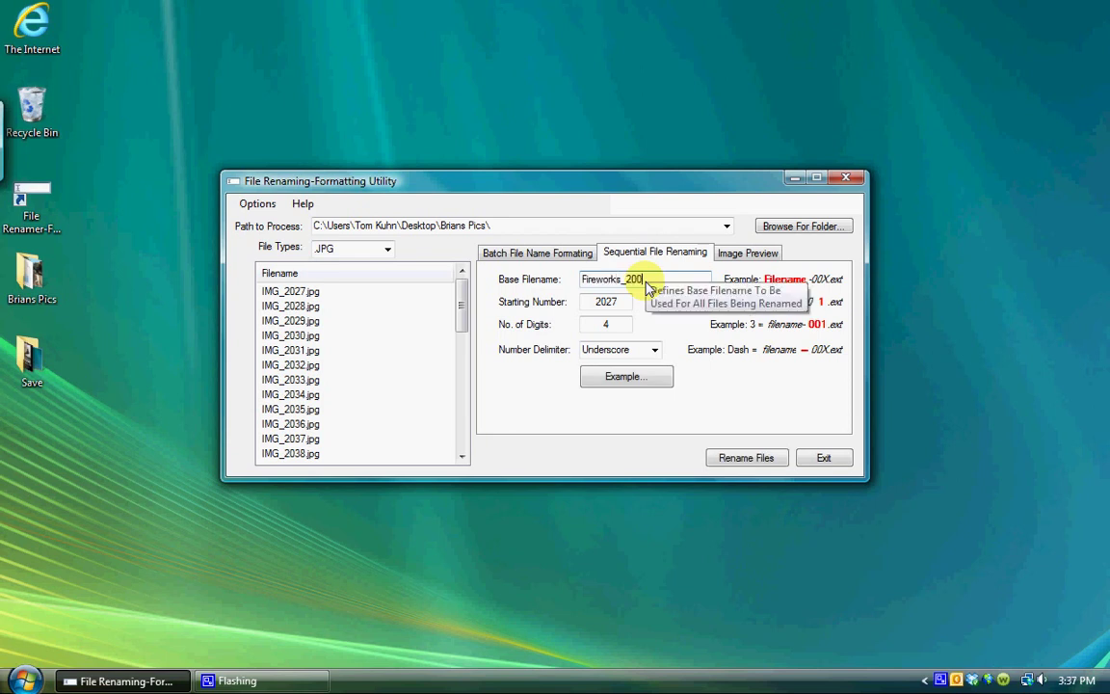
key("BackSpace")
type("11")
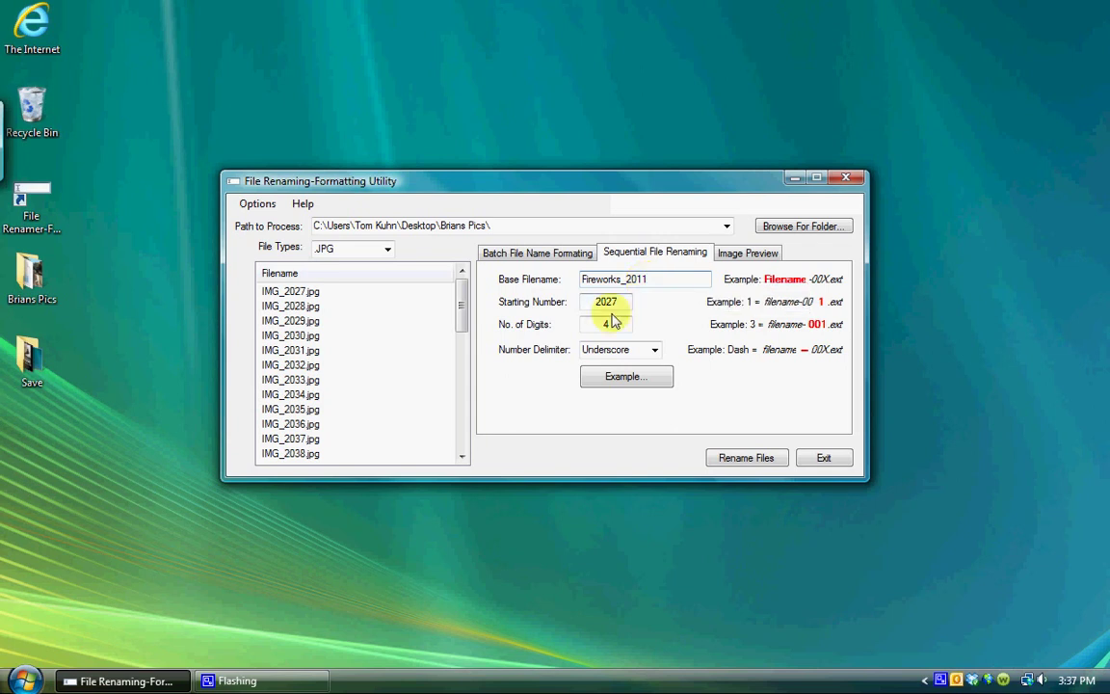
double_click(607, 301)
type("1")
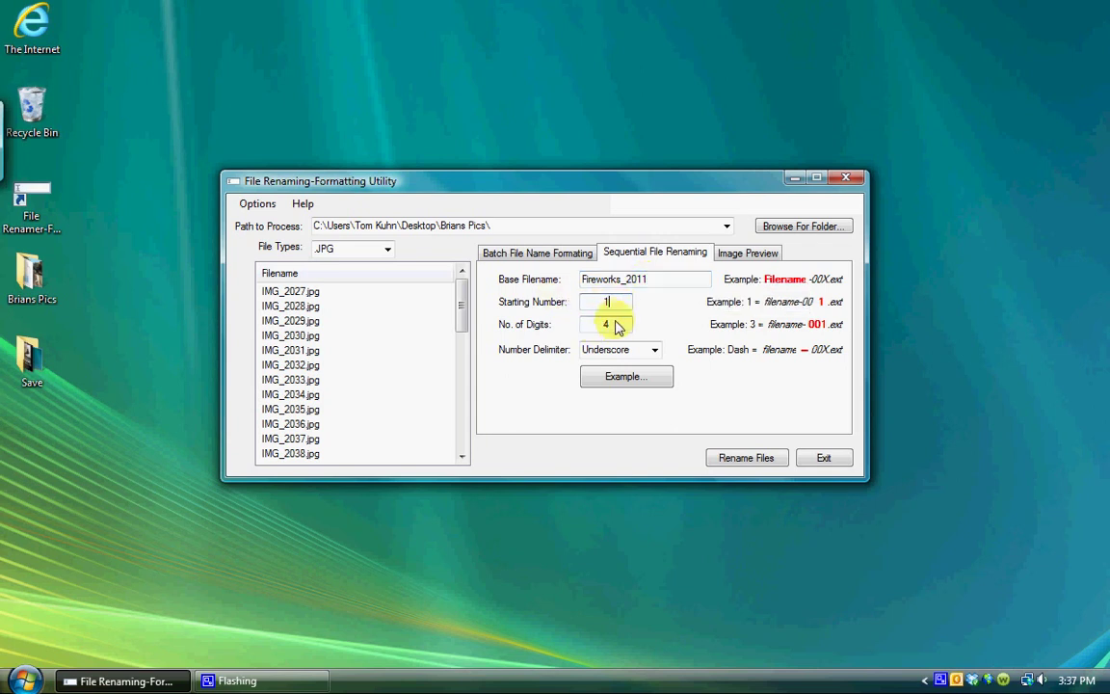
double_click(602, 326)
type("2")
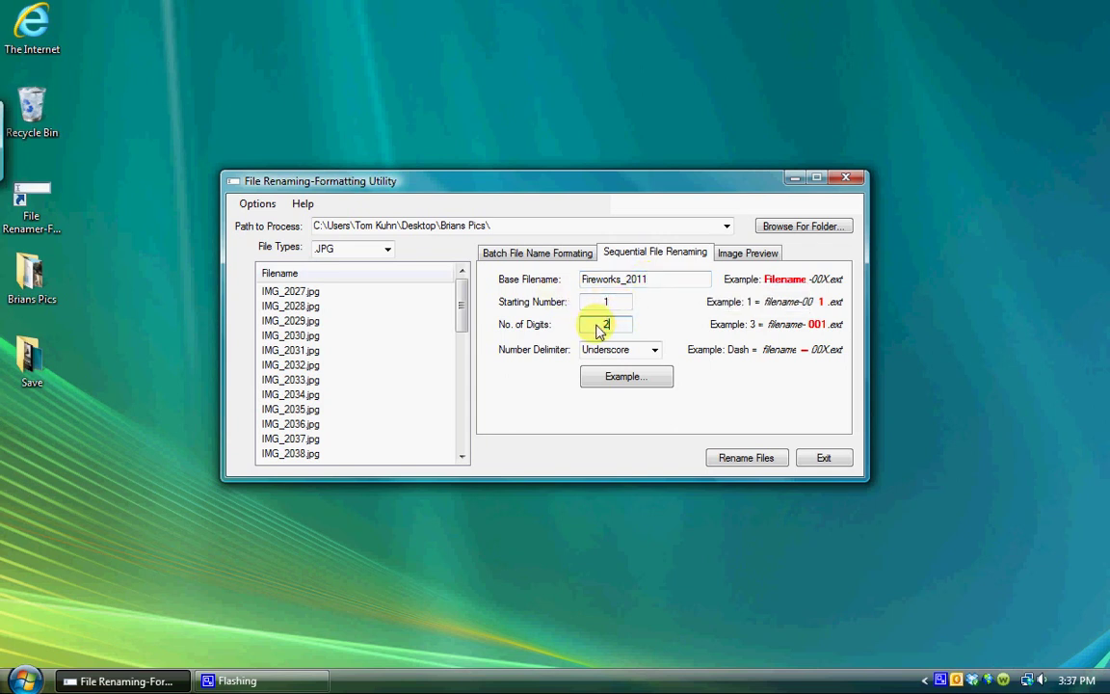
left_click(654, 349)
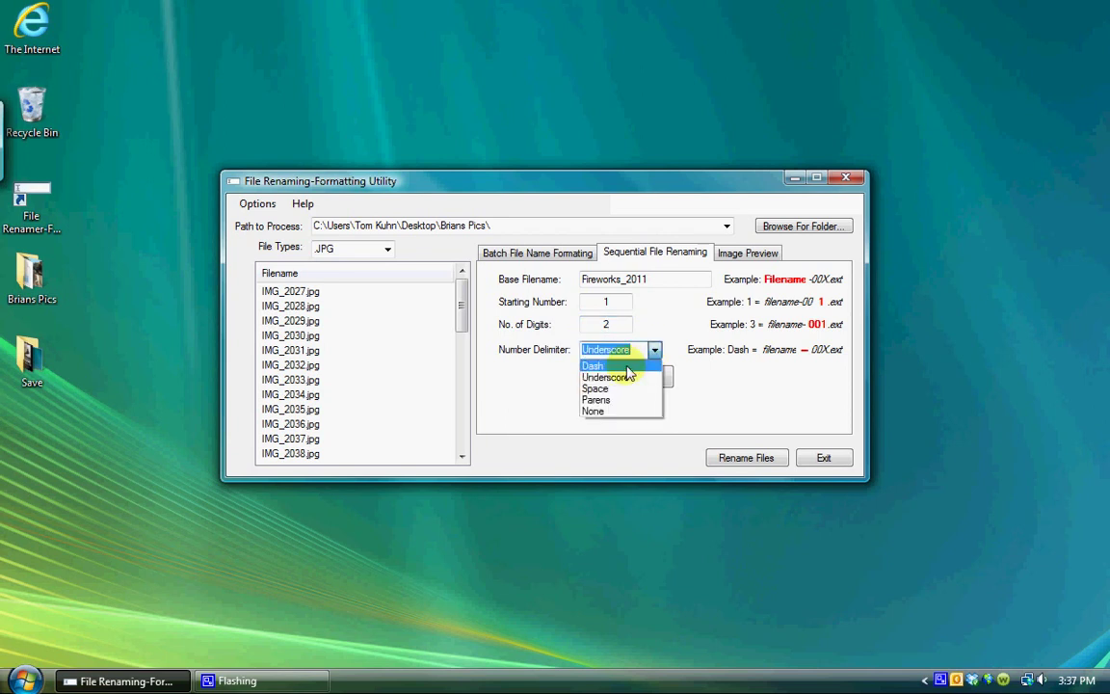
left_click(624, 366)
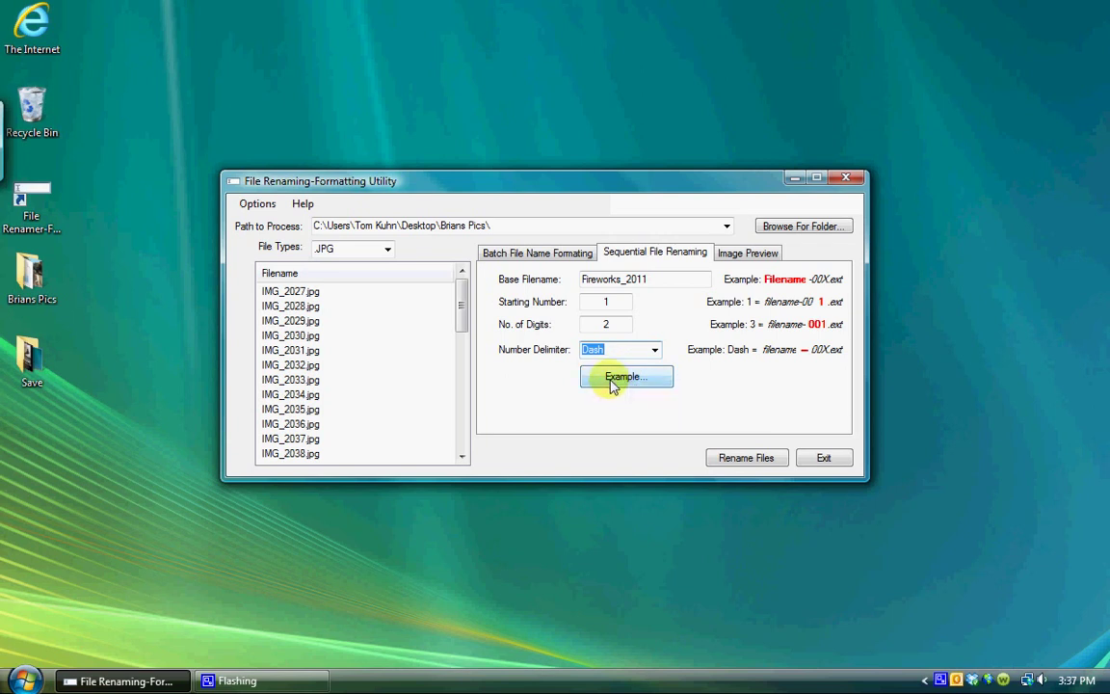
Step: Preview the sample name, then rename all 37 JPGs to Fireworks_2011-01.jpg onward
left_click(611, 383)
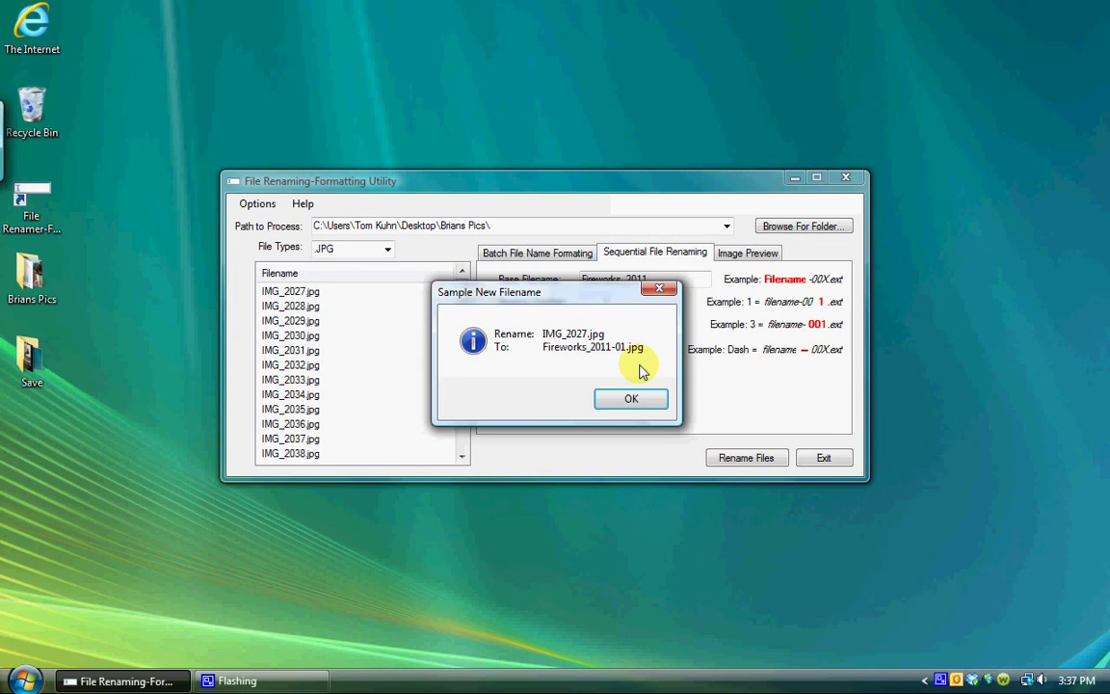
left_click(632, 399)
left_click(744, 460)
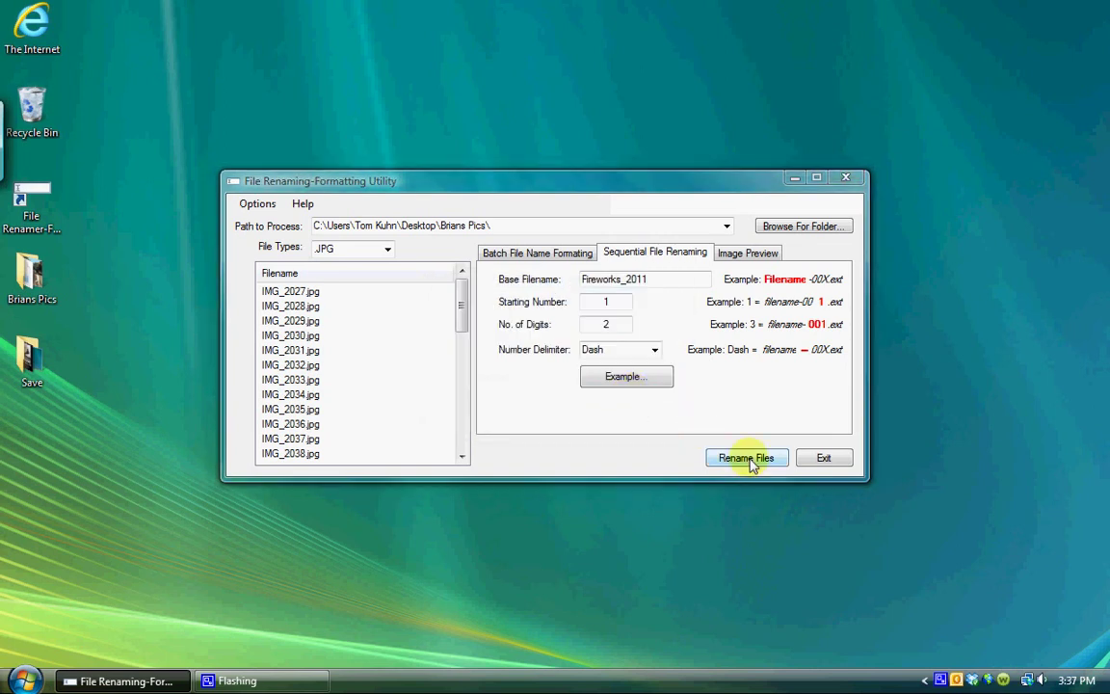
left_click(535, 398)
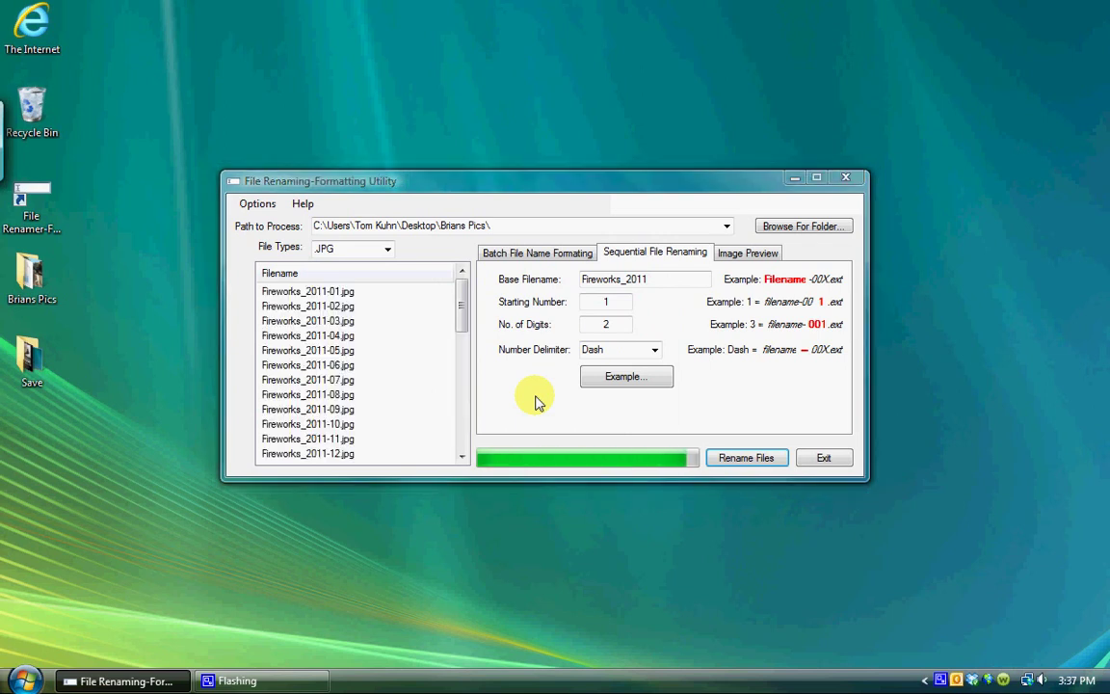
left_click(588, 399)
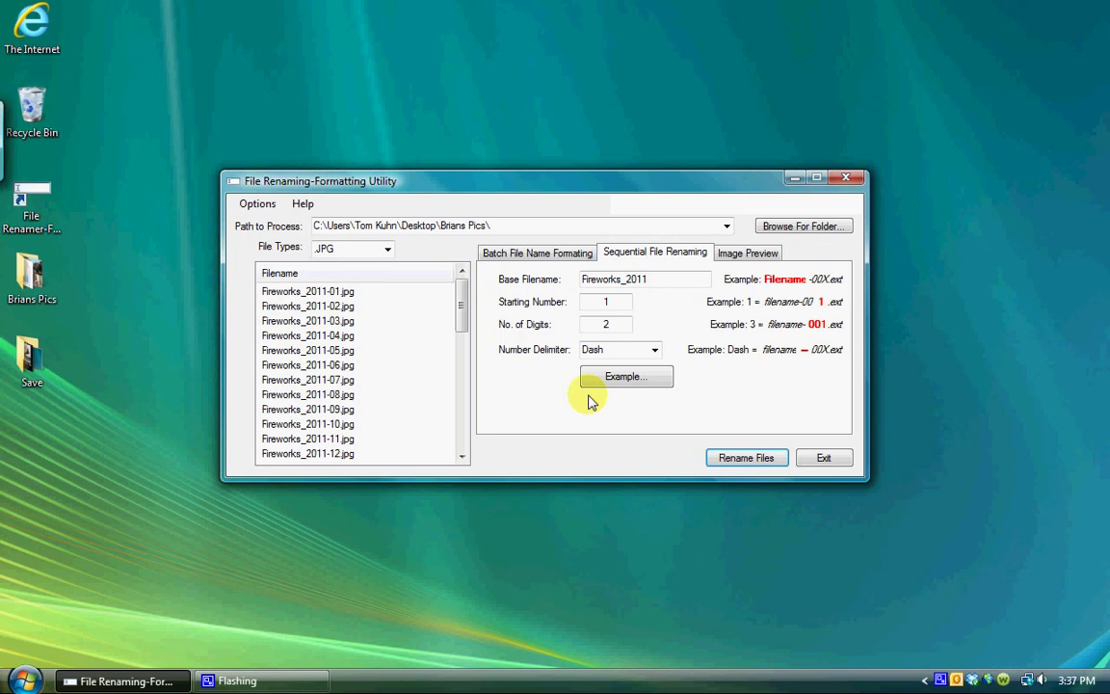
Step: Preview Fireworks_2011-01 through -04 in Image Preview, then return to Batch File Name Formatting
left_click(728, 254)
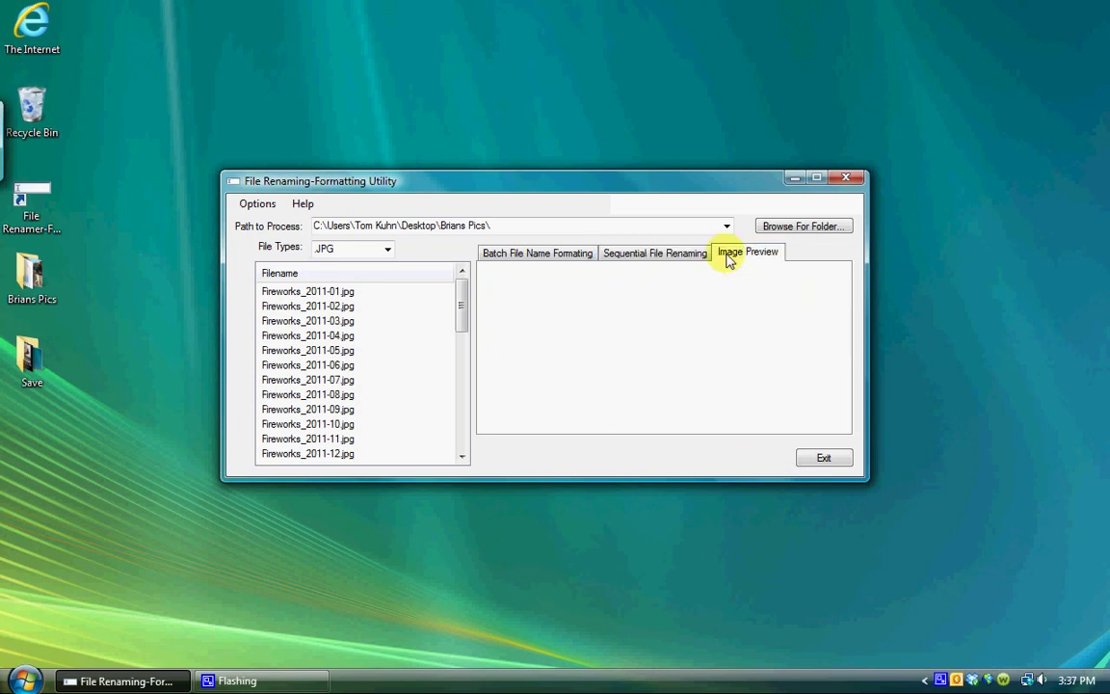
left_click(304, 292)
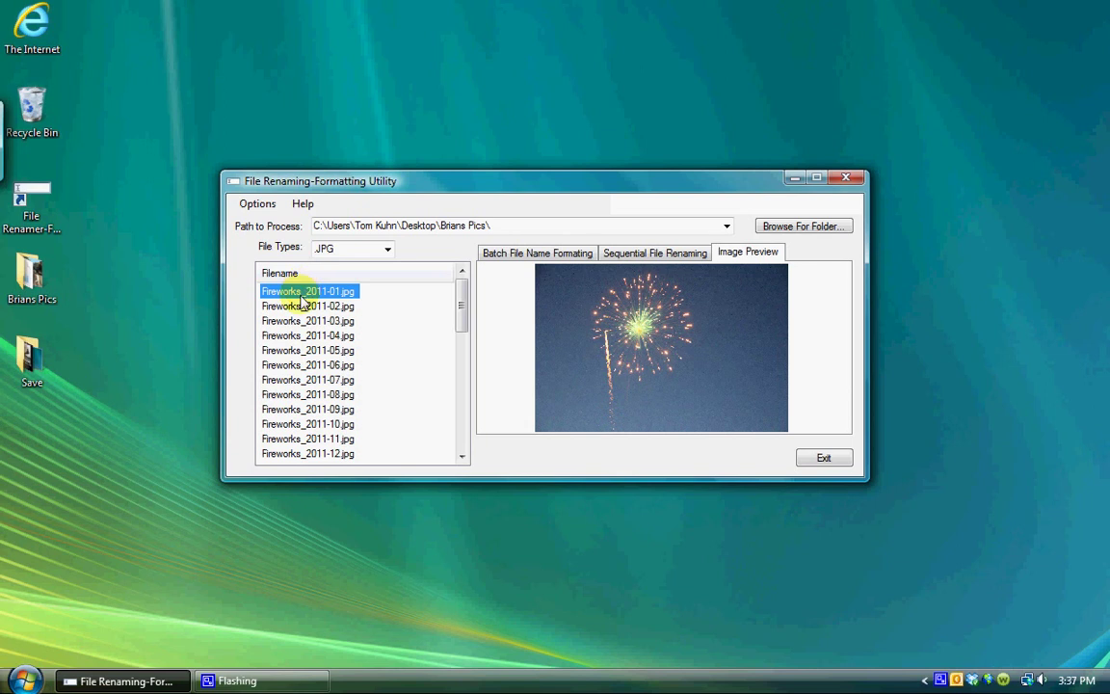
left_click(302, 306)
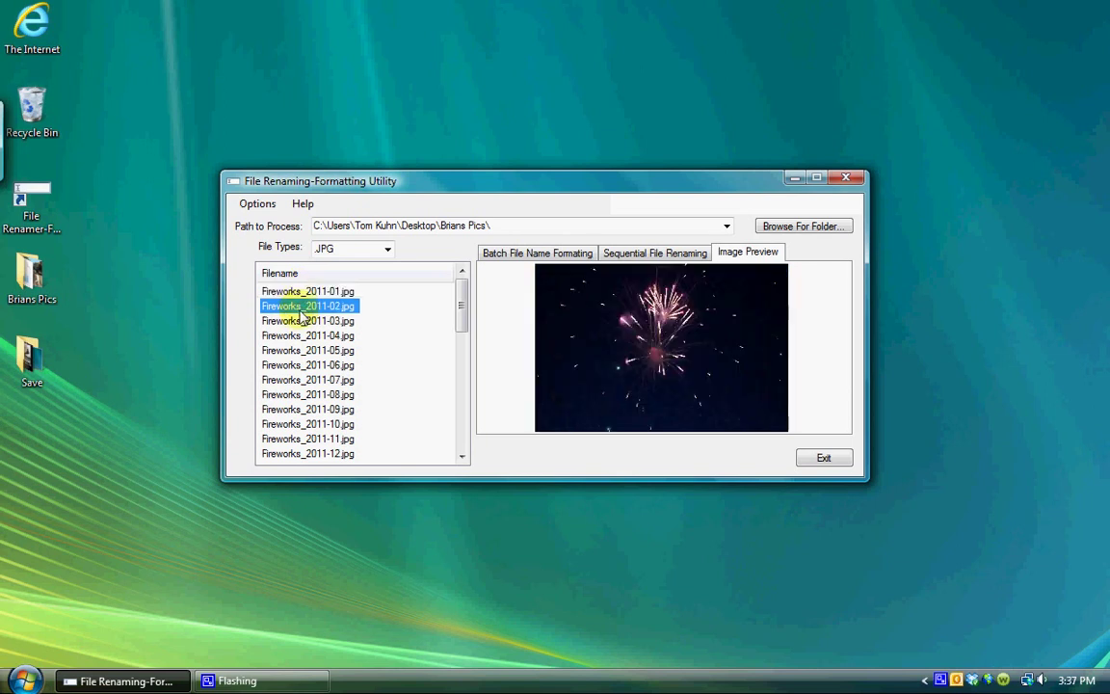
left_click(304, 323)
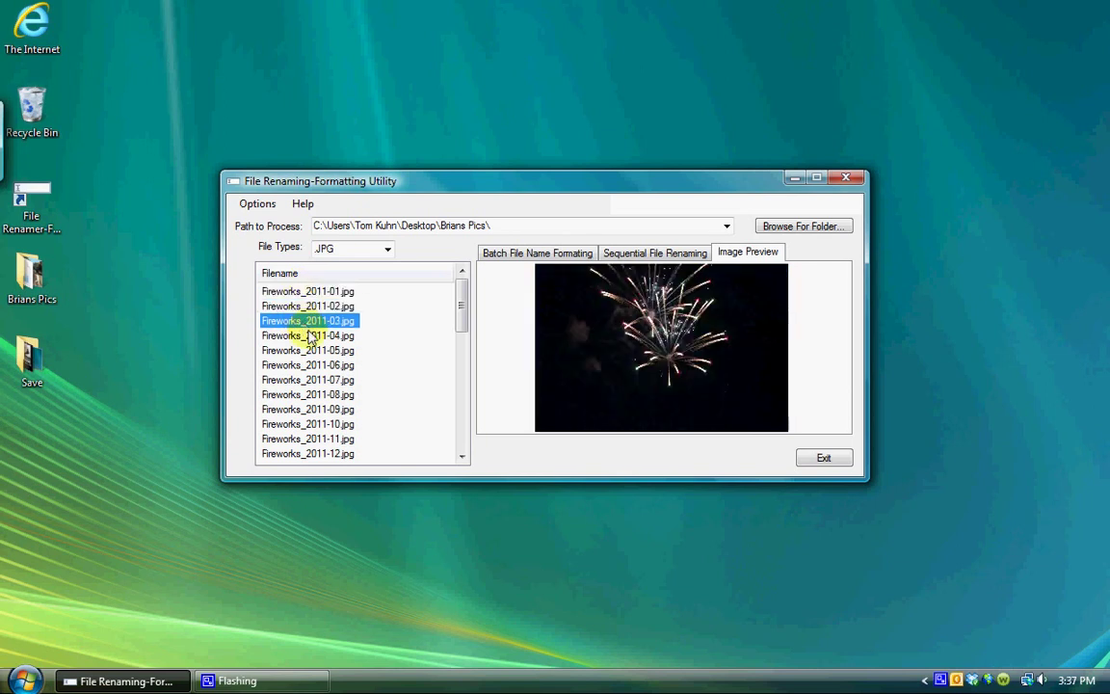
left_click(311, 337)
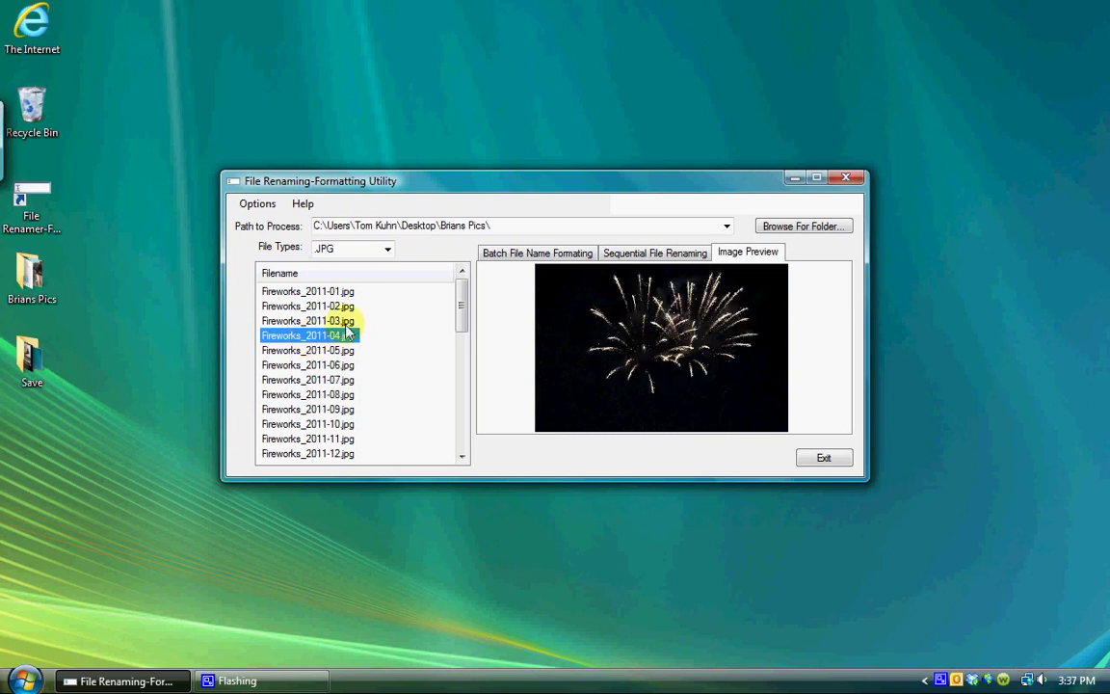
left_click(508, 256)
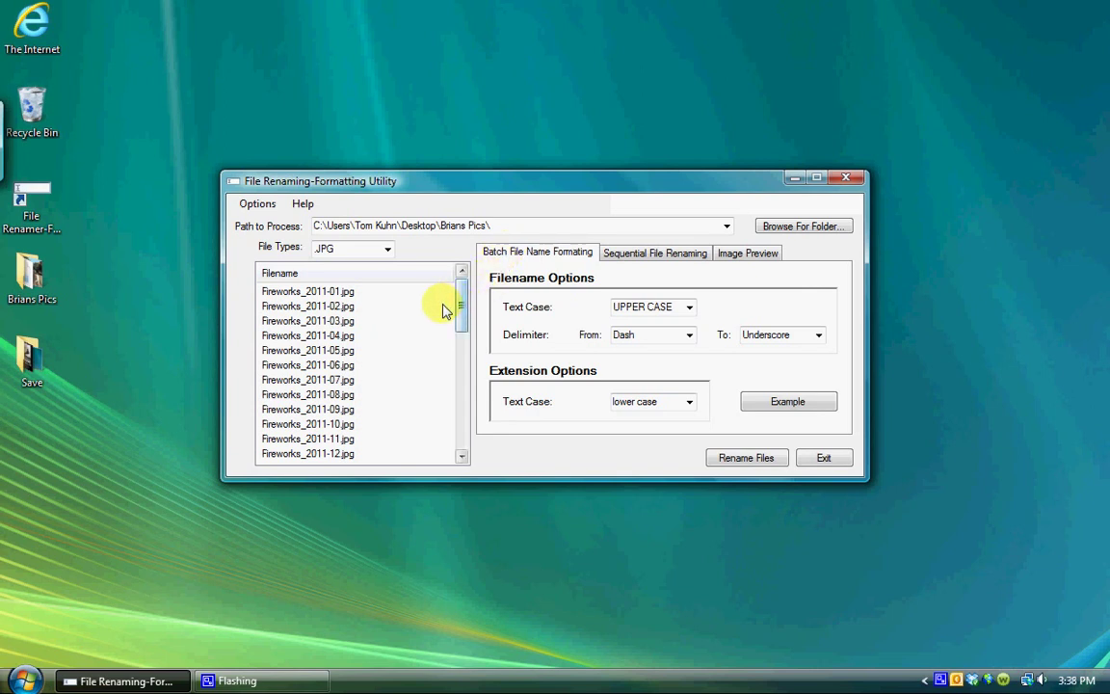
Step: Review the Options menu items, including the Saved Paths entry
left_click(262, 206)
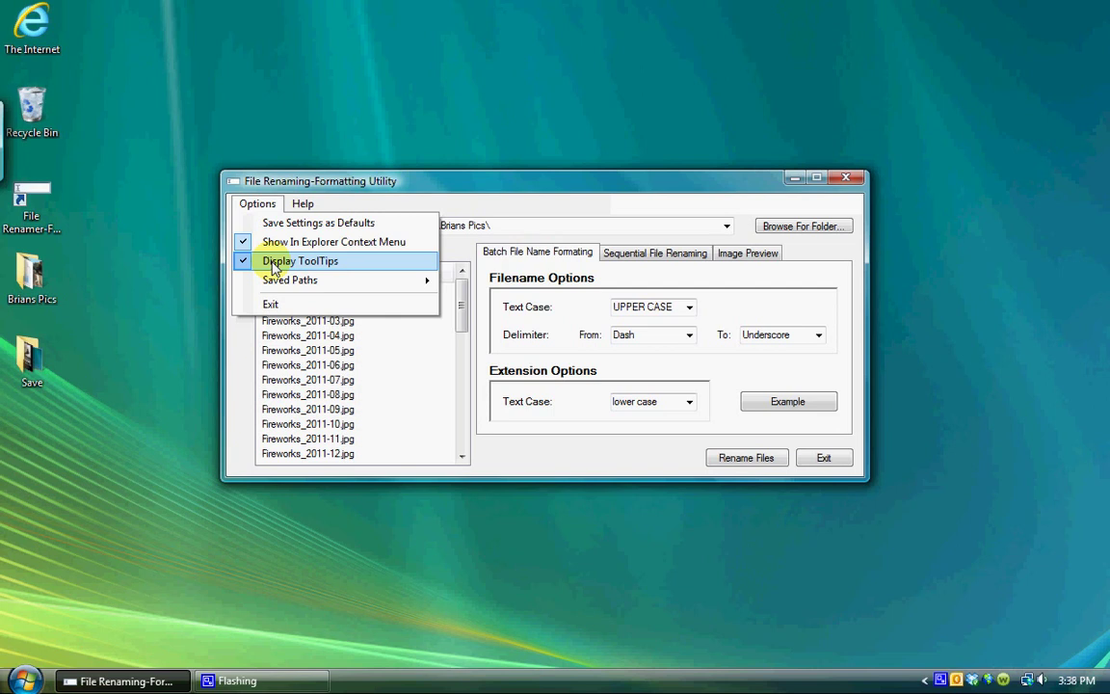
mouse_move(277, 281)
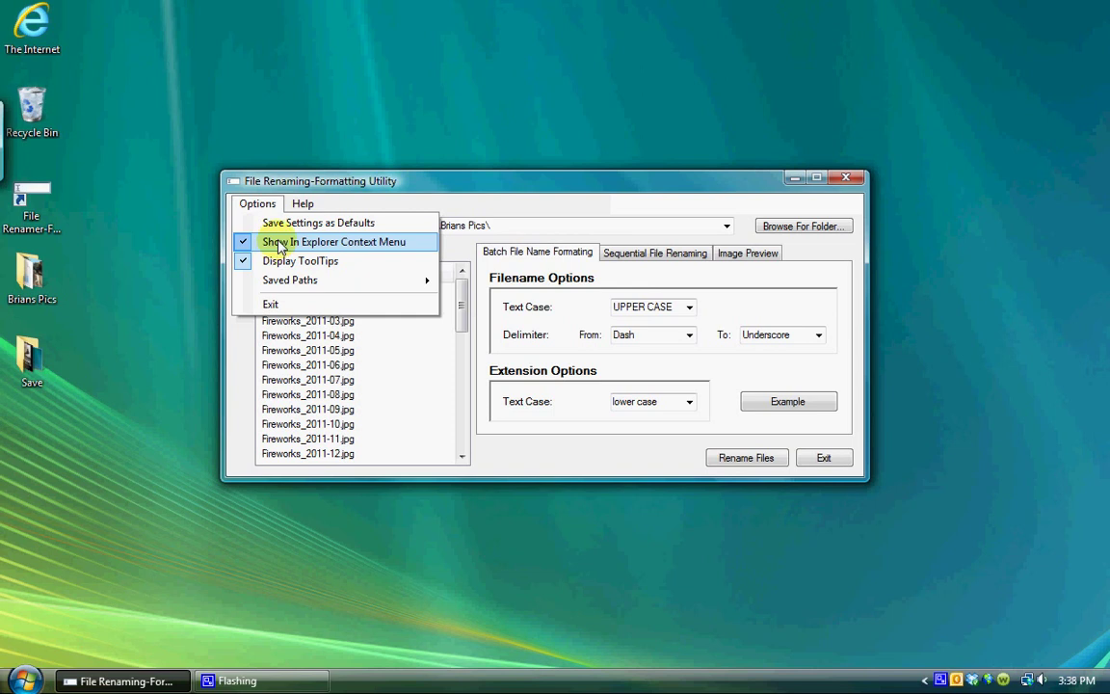
Step: Exit the utility, open Brians Pics, and reopen Fireworks_2011-01.jpg with File Renamer-Formatter
left_click(271, 305)
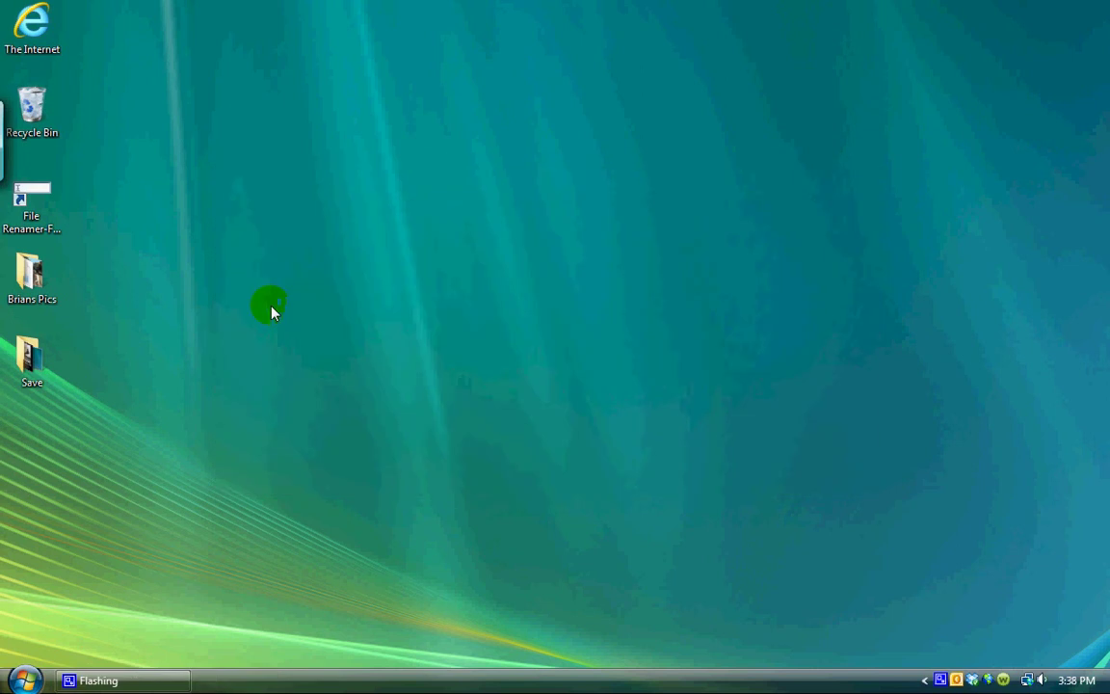
double_click(30, 274)
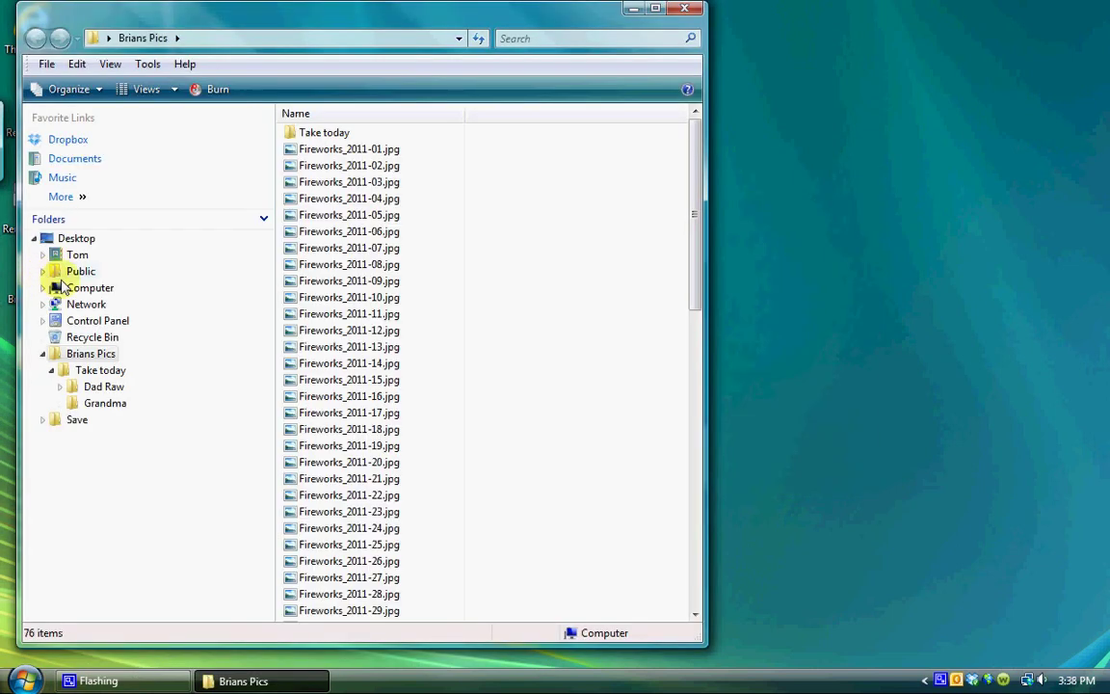
left_click(341, 151)
right_click(340, 153)
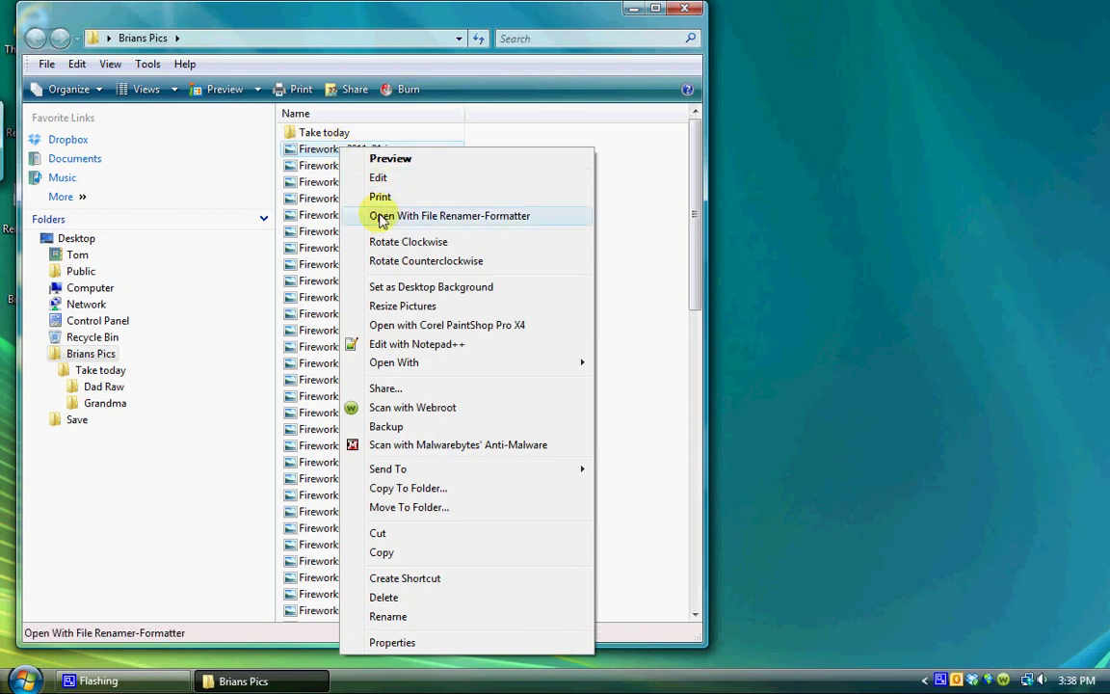
left_click(465, 222)
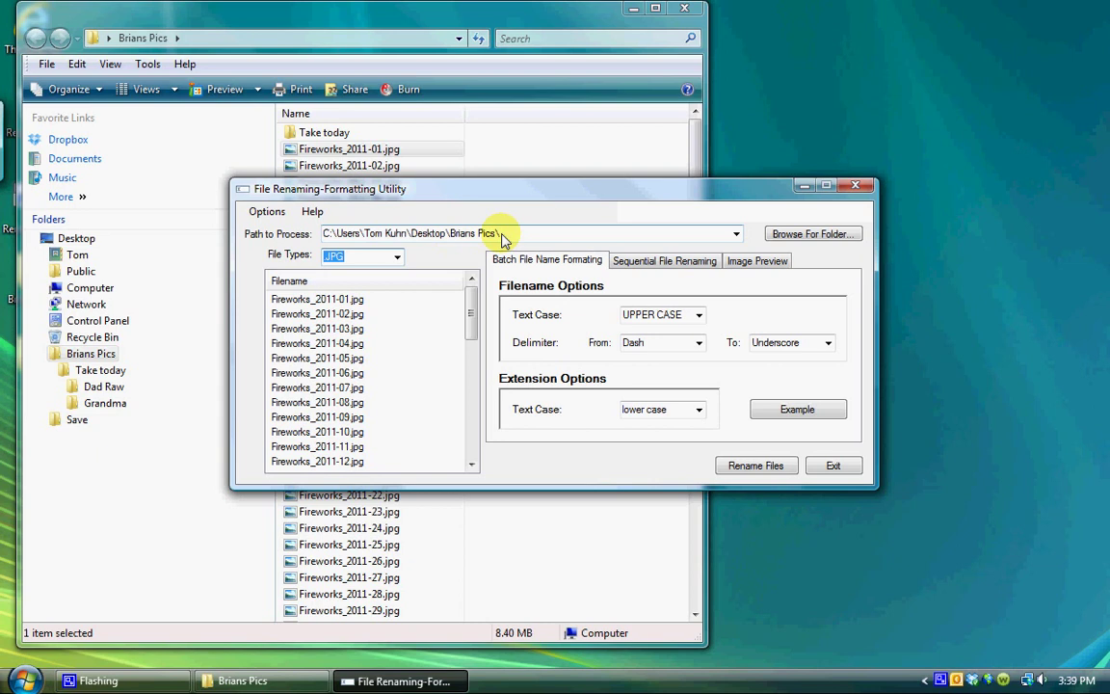
Step: Bring the Brians Pics Explorer window forward and close it
left_click(678, 19)
left_click(677, 20)
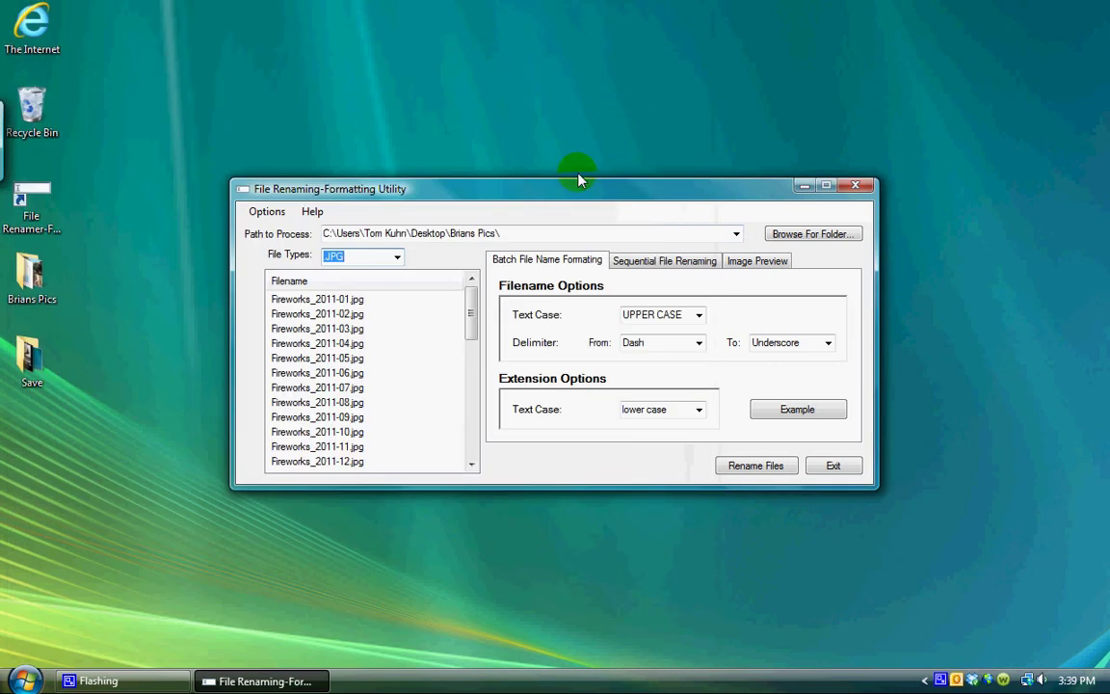